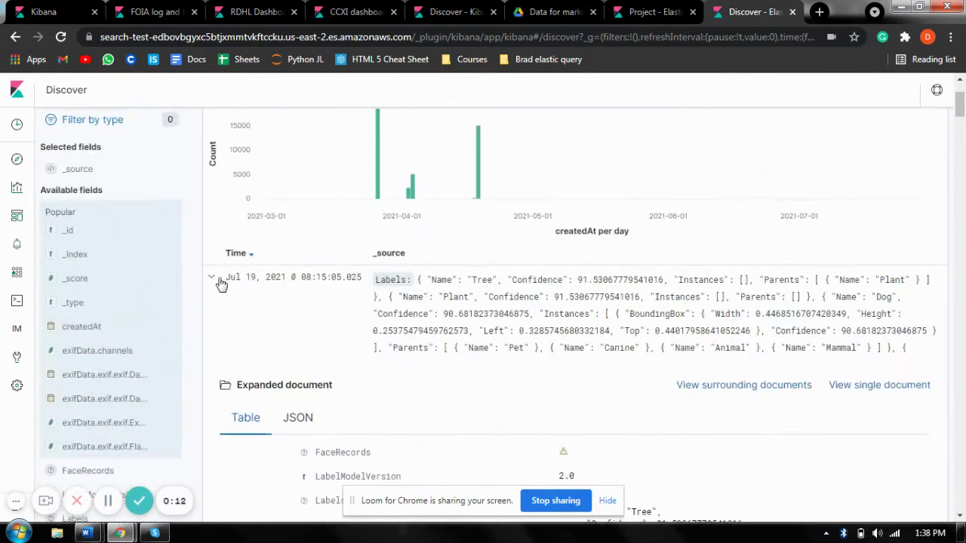
Collapse the expanded document and load the saved query "Photo as per time".
{"action": "left_click", "coordinate": [212, 278]}
{"action": "scroll", "coordinate": [629, 240], "scroll_direction": "up", "scroll_amount": 5}
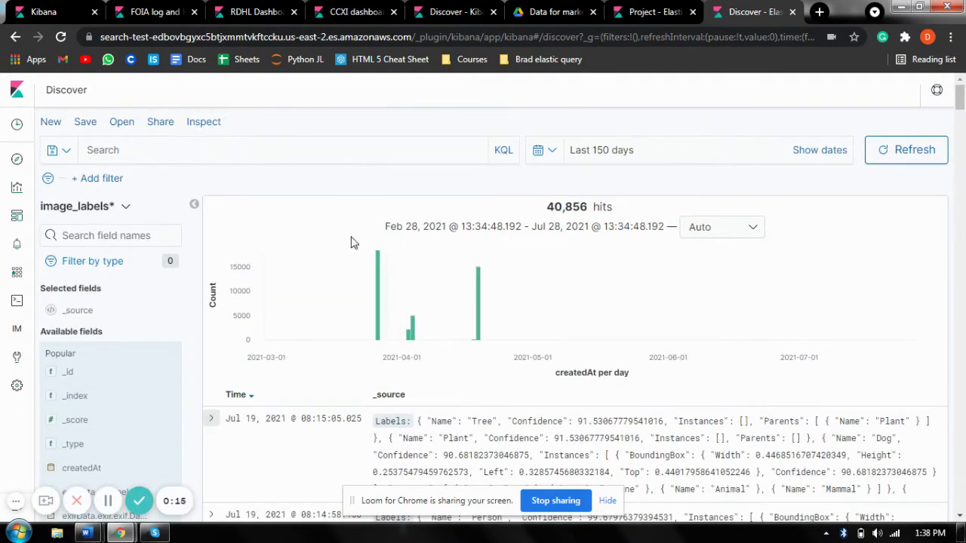
{"action": "left_click", "coordinate": [65, 154]}
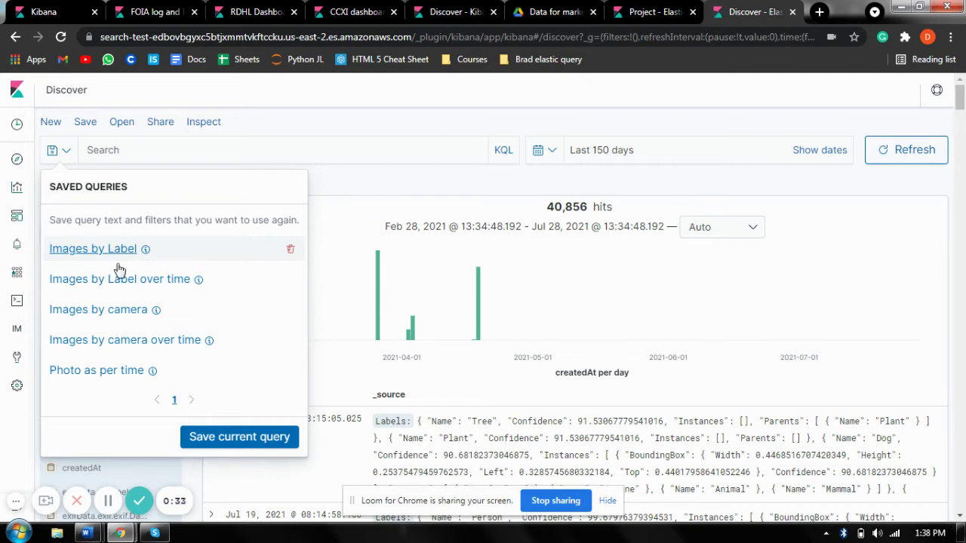
{"action": "left_click", "coordinate": [129, 370]}
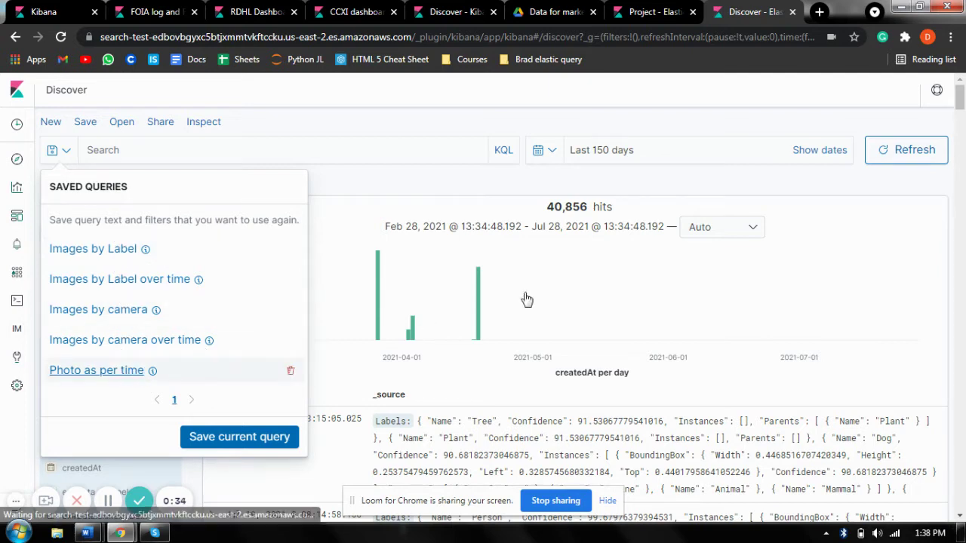
Set the query's lower bound for exifData.exif.exif.DateTimeOriginal to "2015-01-01".
{"action": "left_click", "coordinate": [308, 149]}
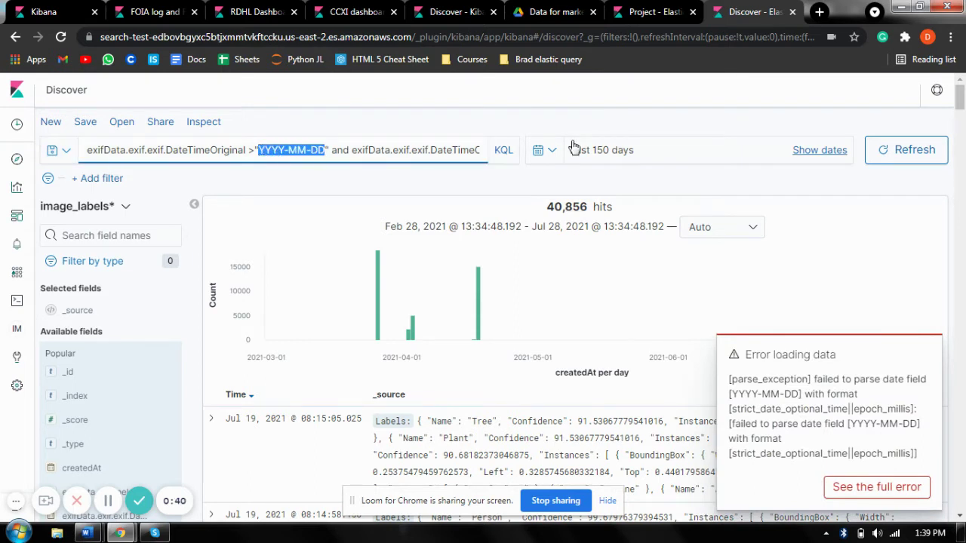
{"action": "type", "text": "2021"}
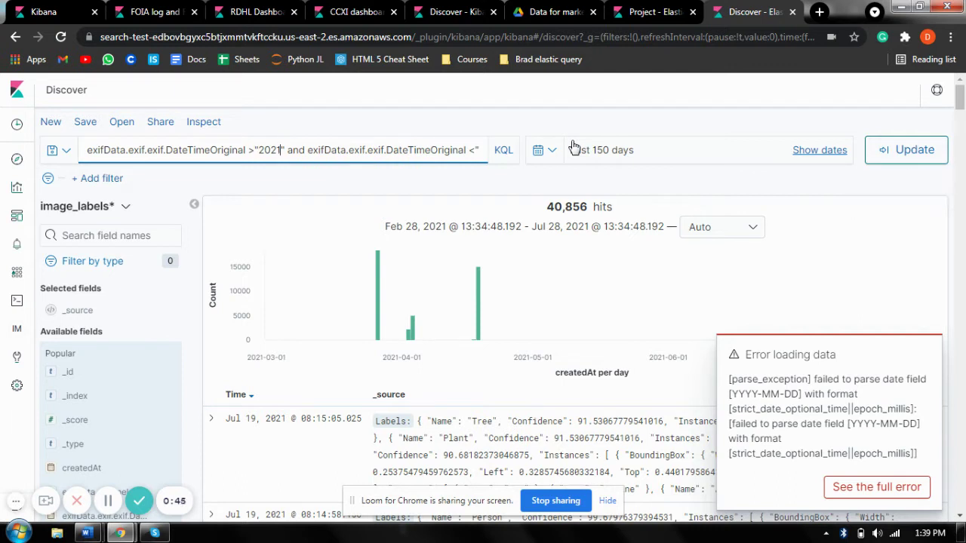
{"action": "key", "text": "BackSpace"}
{"action": "key", "text": "BackSpace"}
{"action": "type", "text": "15"}
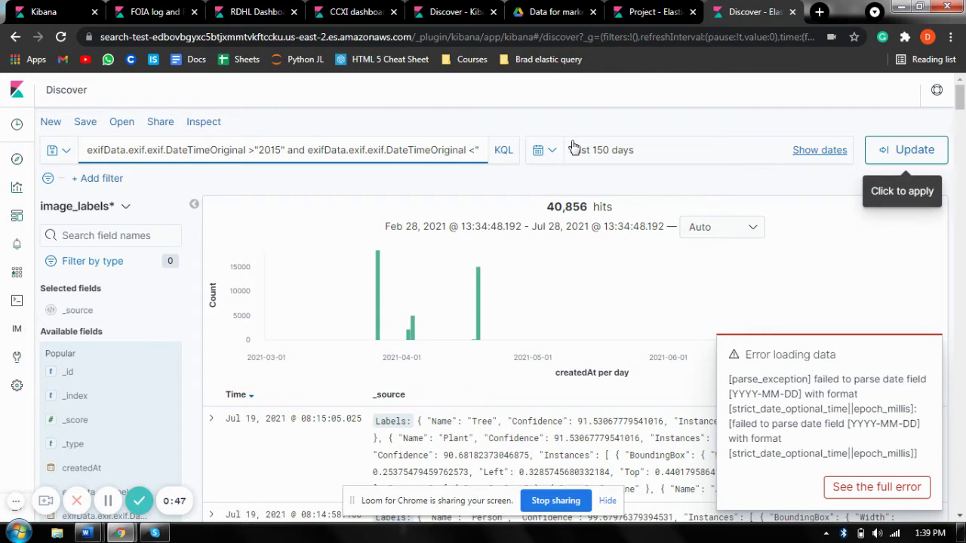
{"action": "type", "text": "-01-01"}
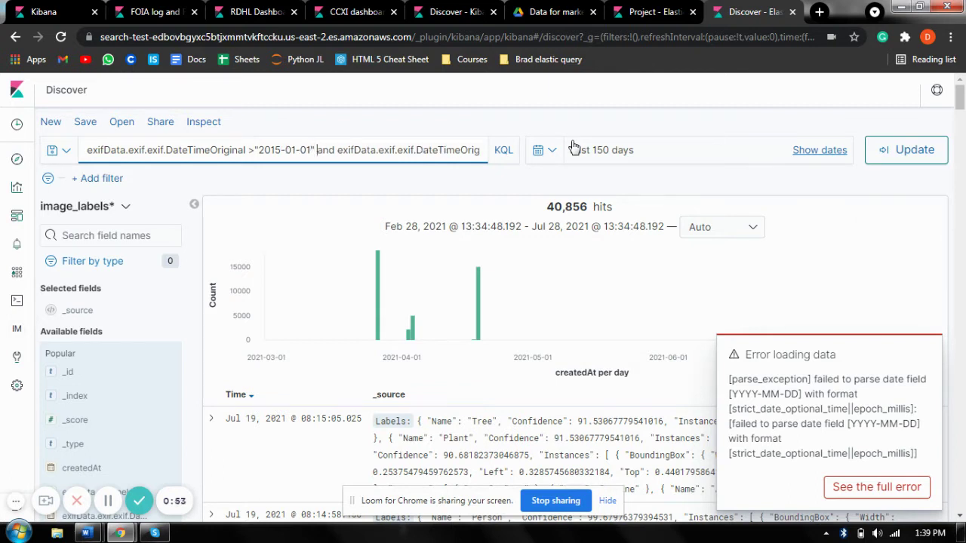
Set the query's upper bound for exifData.exif.exif.DateTimeOriginal to "2020-01-01", run the query and dismiss the error notice.
{"action": "key", "text": "Right"}
{"action": "key", "text": "Right"}
{"action": "key", "text": "Right"}
{"action": "key", "text": "Right"}
{"action": "key", "text": "Right"}
{"action": "key", "text": "Right"}
{"action": "key", "text": "Right"}
{"action": "key", "text": "Right"}
{"action": "key", "text": "Right"}
{"action": "key", "text": "Right"}
{"action": "key", "text": "Right"}
{"action": "key", "text": "Right"}
{"action": "key", "text": "Right"}
{"action": "key", "text": "Right"}
{"action": "key", "text": "Right"}
{"action": "key", "text": "Right"}
{"action": "key", "text": "Right"}
{"action": "key", "text": "Right"}
{"action": "key", "text": "Right"}
{"action": "key", "text": "Right"}
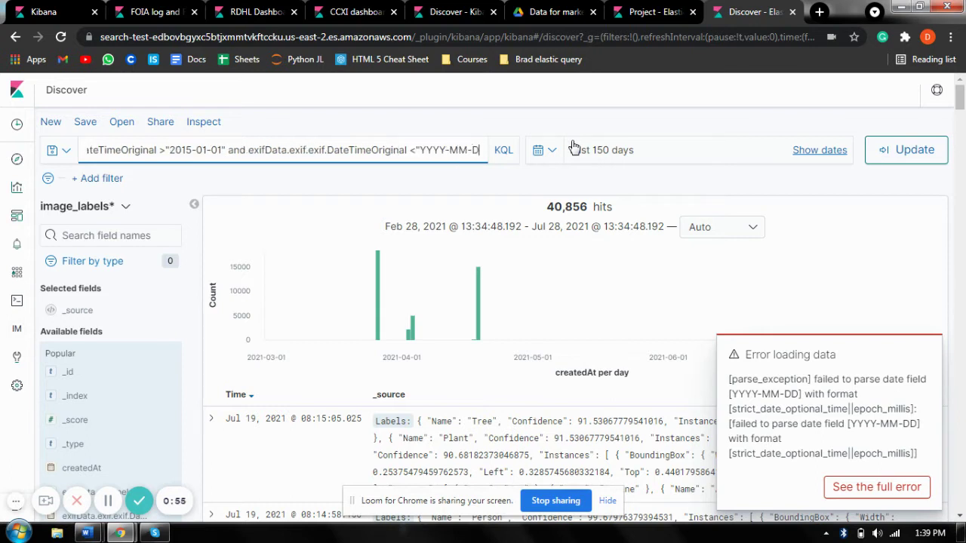
{"action": "key", "text": "Right"}
{"action": "key", "text": "shift+Left"}
{"action": "key", "text": "shift+Left"}
{"action": "key", "text": "shift+Left"}
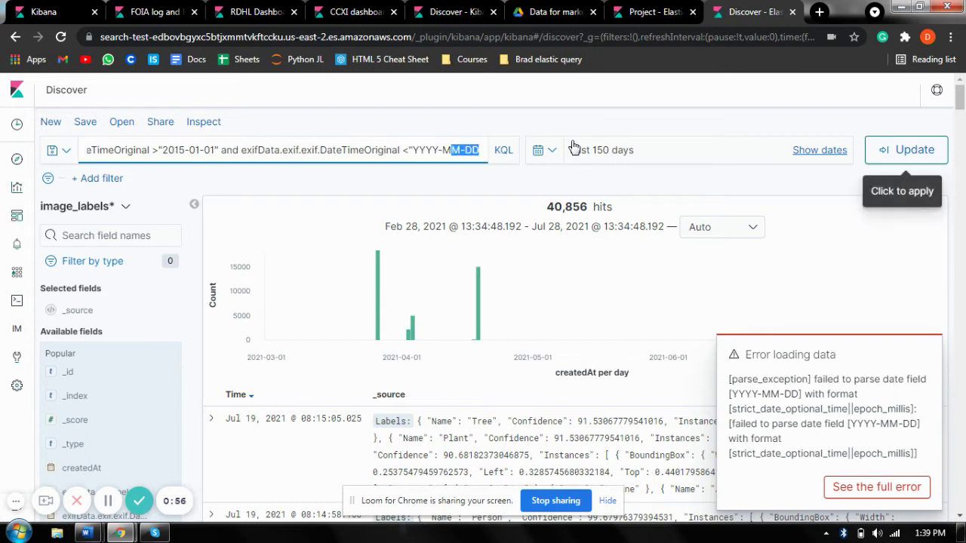
{"action": "key", "text": "shift+Left"}
{"action": "key", "text": "shift+Left"}
{"action": "key", "text": "shift+Left"}
{"action": "key", "text": "shift+Left"}
{"action": "key", "text": "shift+Left"}
{"action": "key", "text": "shift+Left"}
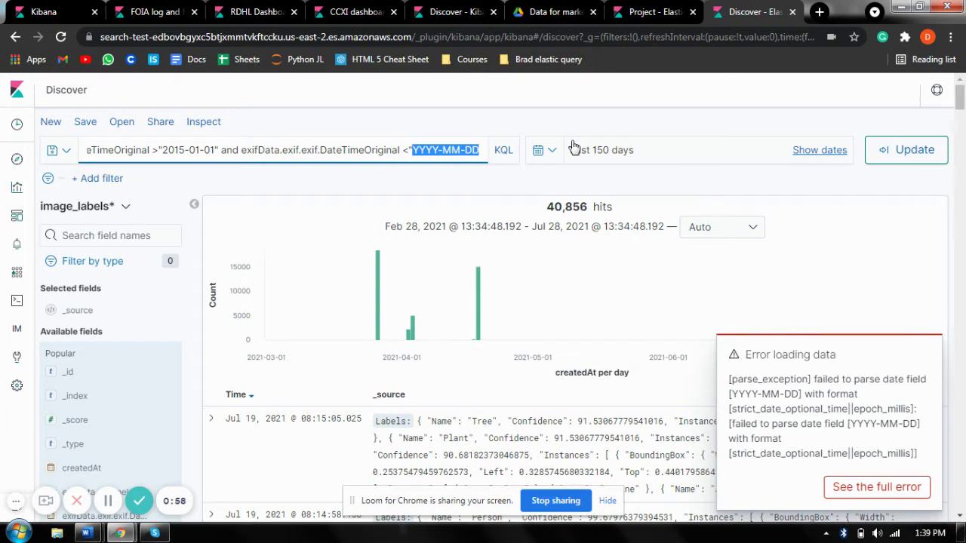
{"action": "type", "text": "2020-"}
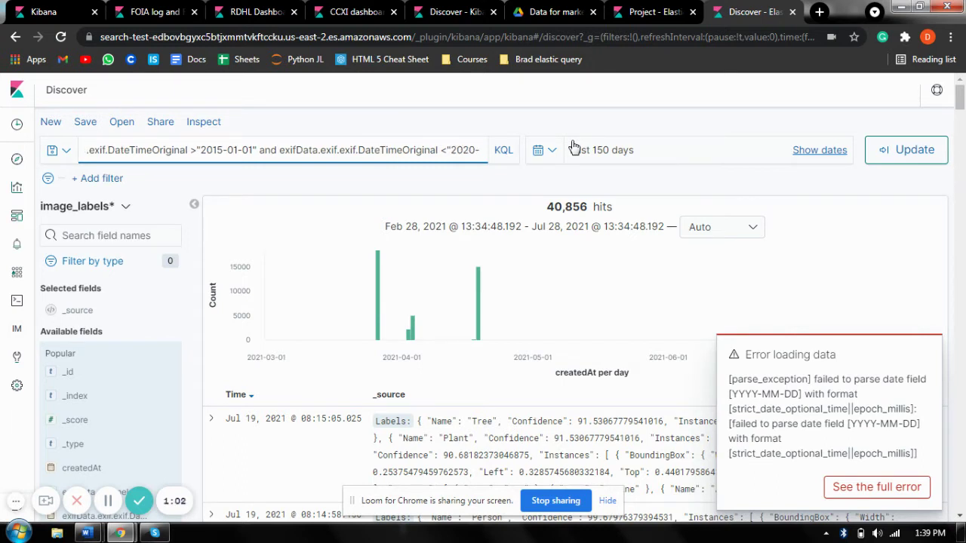
{"action": "type", "text": "0101"}
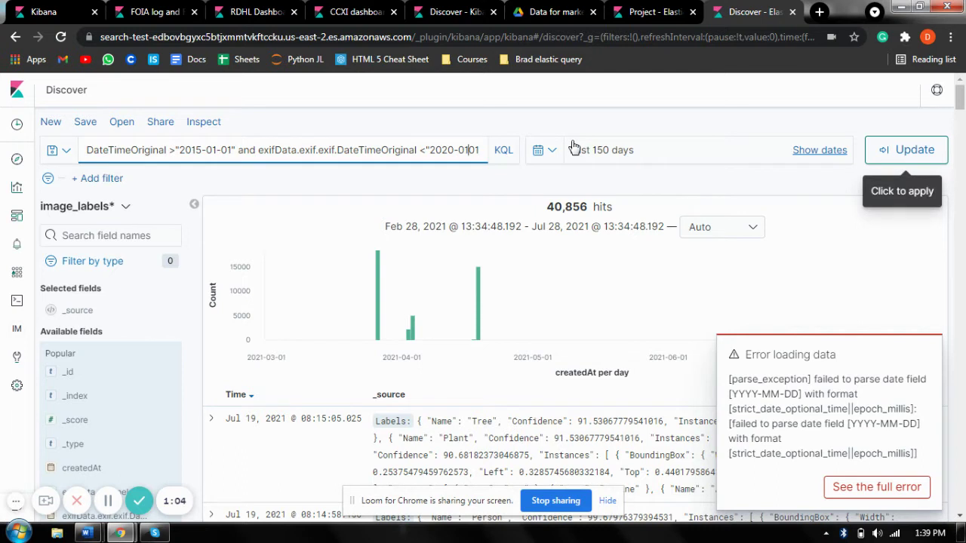
{"action": "key", "text": "Return"}
{"action": "left_click", "coordinate": [927, 346]}
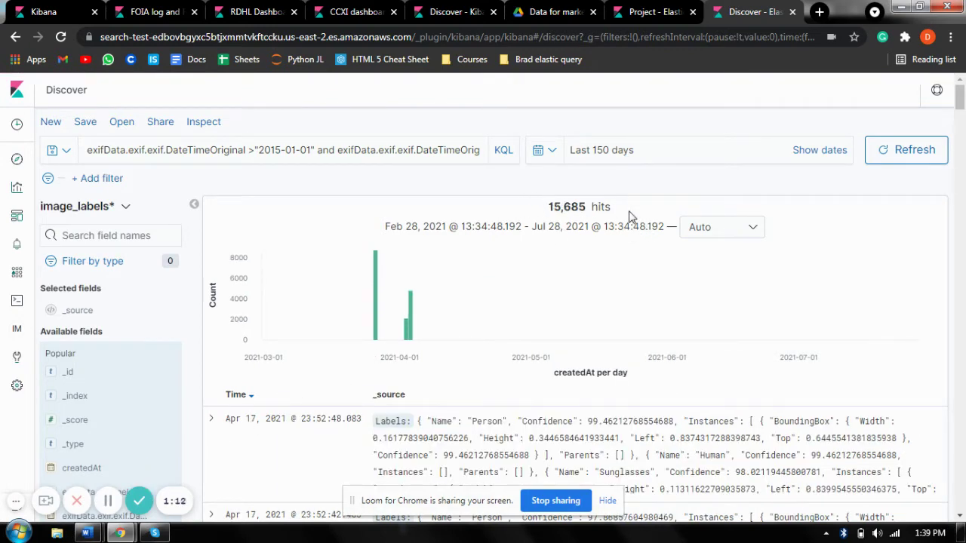
Expand the first result and check its exifData.exif.exif.DateTimeOriginal value against the queried date range.
{"action": "scroll", "coordinate": [508, 352], "scroll_direction": "down", "scroll_amount": 3}
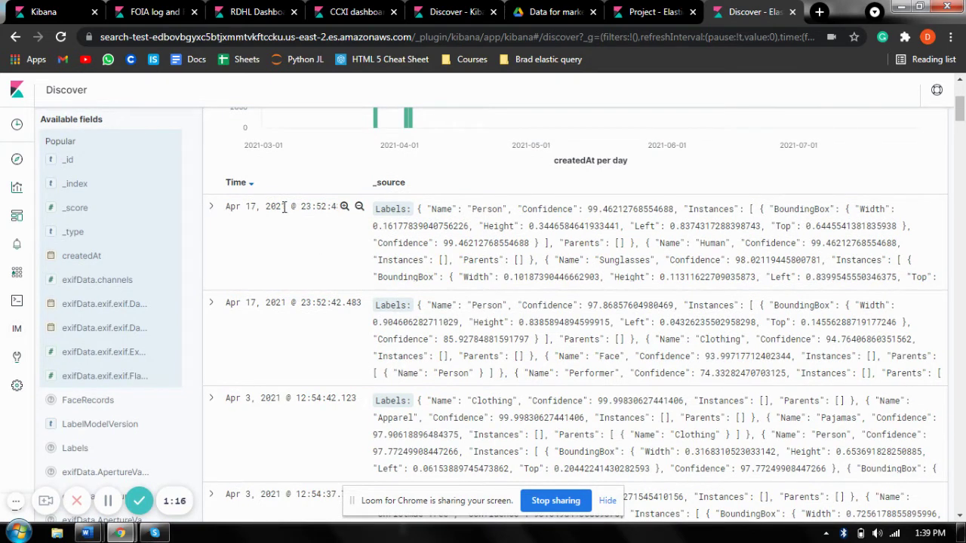
{"action": "left_click", "coordinate": [211, 208]}
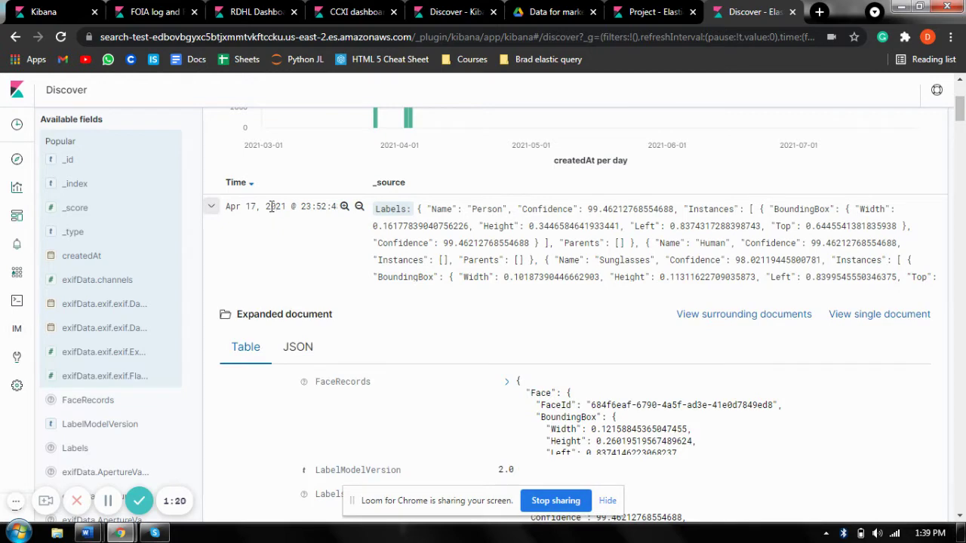
{"action": "scroll", "coordinate": [578, 280], "scroll_direction": "down", "scroll_amount": 8}
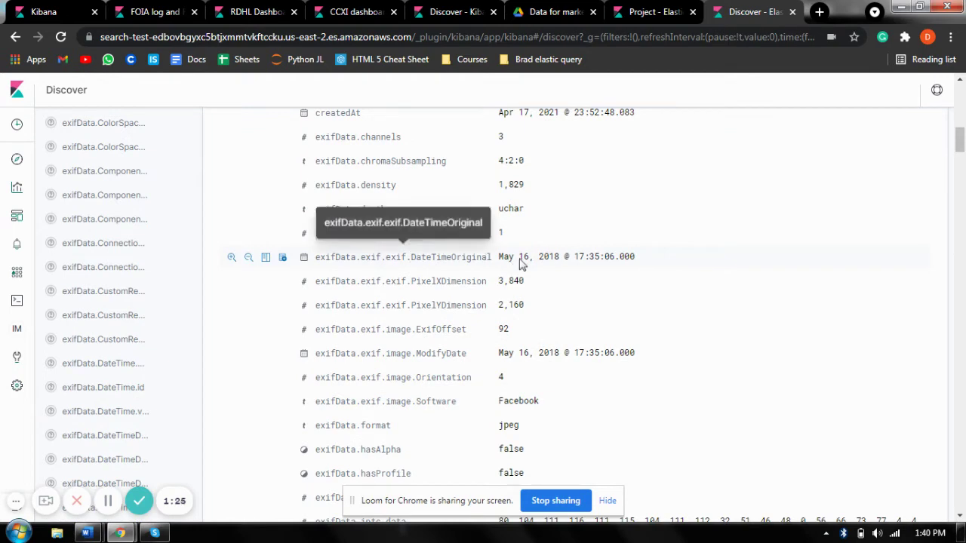
Clear the loaded "Photo as per time" saved query.
{"action": "scroll", "coordinate": [411, 273], "scroll_direction": "up", "scroll_amount": 10}
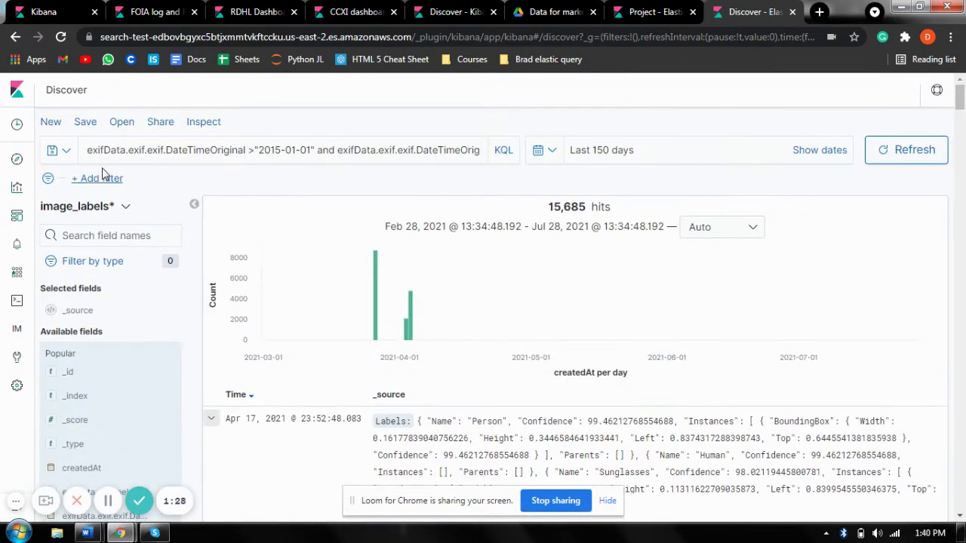
{"action": "left_click", "coordinate": [64, 150]}
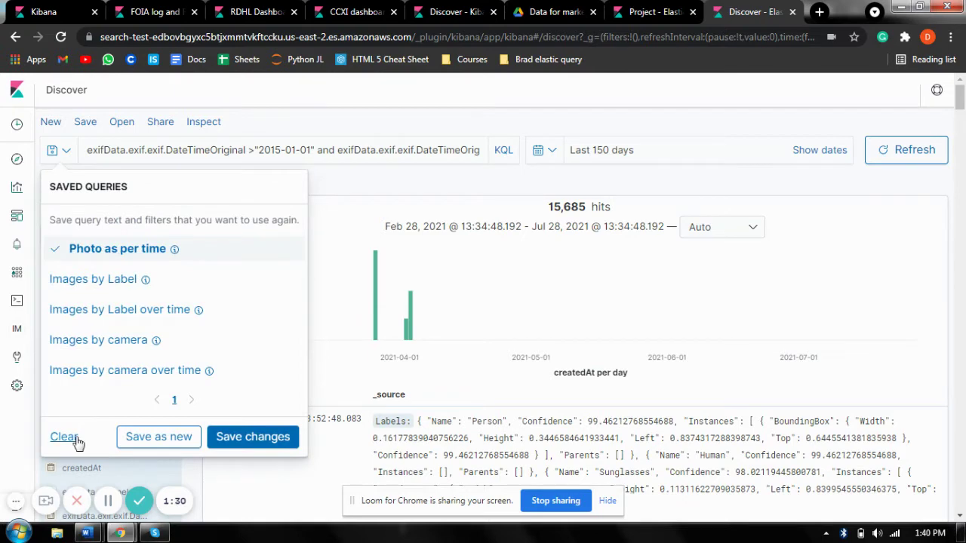
{"action": "left_click", "coordinate": [53, 248]}
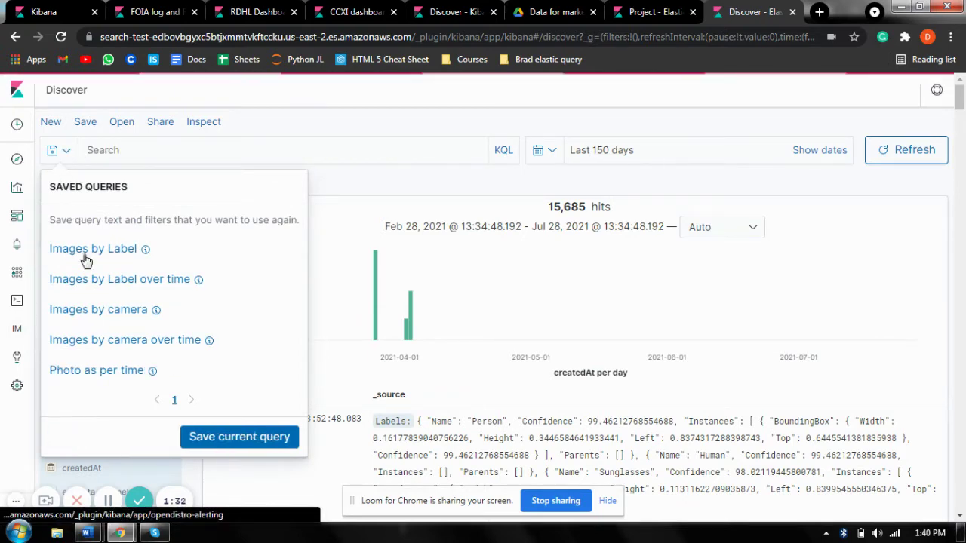
Examine the lens make, lens model and camera make EXIF fields in an expanded document.
{"action": "scroll", "coordinate": [478, 317], "scroll_direction": "down", "scroll_amount": 1}
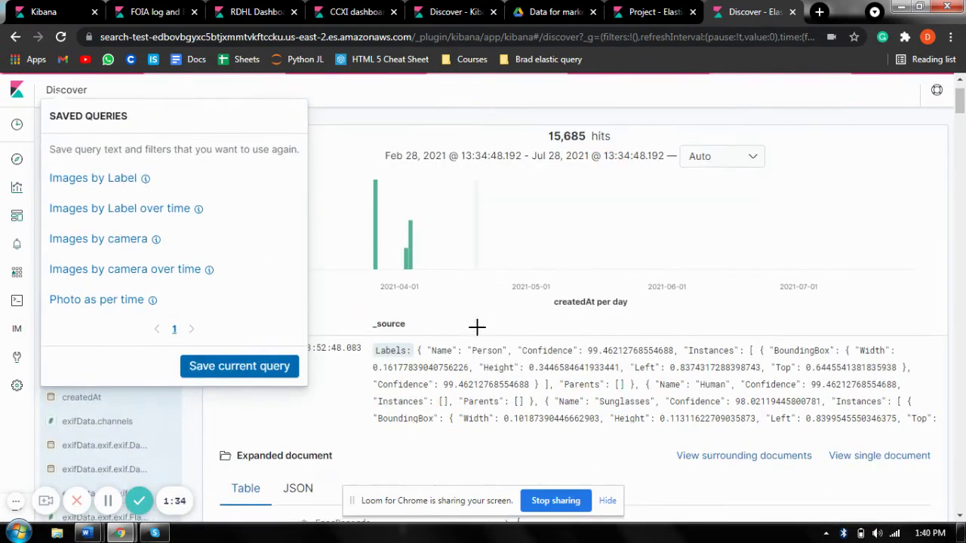
{"action": "scroll", "coordinate": [438, 352], "scroll_direction": "down", "scroll_amount": 2}
{"action": "scroll", "coordinate": [436, 351], "scroll_direction": "up", "scroll_amount": 2}
{"action": "scroll", "coordinate": [485, 340], "scroll_direction": "down", "scroll_amount": 6}
{"action": "scroll", "coordinate": [490, 339], "scroll_direction": "down", "scroll_amount": 5}
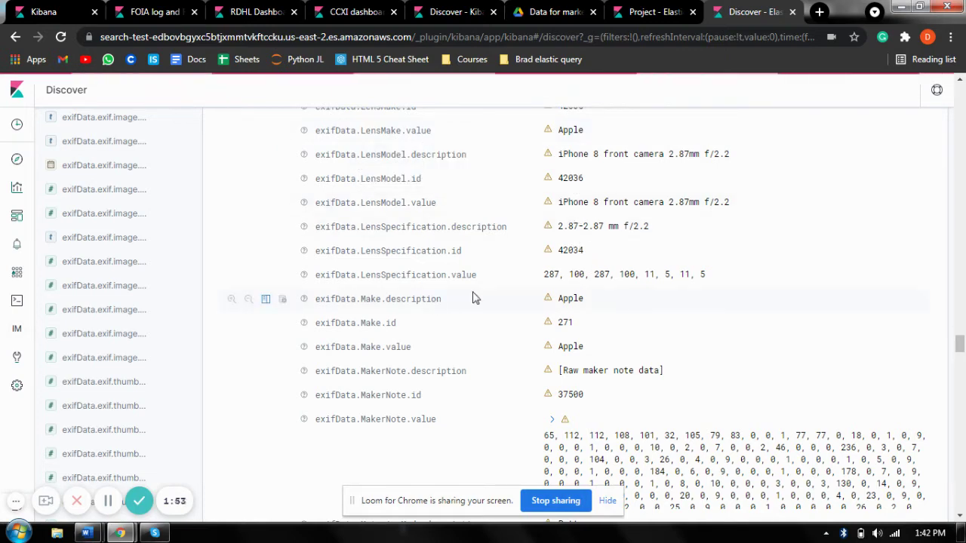
{"action": "scroll", "coordinate": [521, 279], "scroll_direction": "up", "scroll_amount": 1}
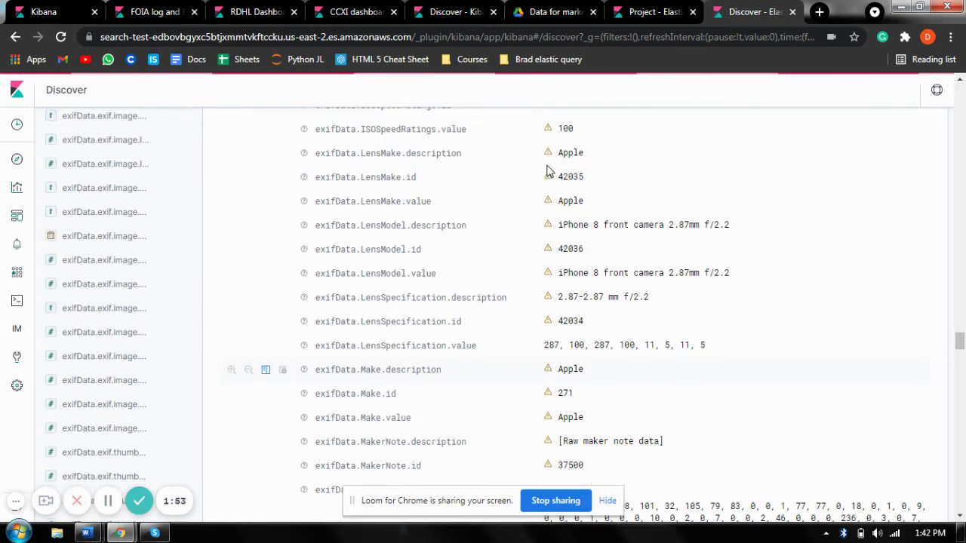
{"action": "scroll", "coordinate": [489, 370], "scroll_direction": "up", "scroll_amount": 6}
{"action": "scroll", "coordinate": [490, 370], "scroll_direction": "up", "scroll_amount": 15}
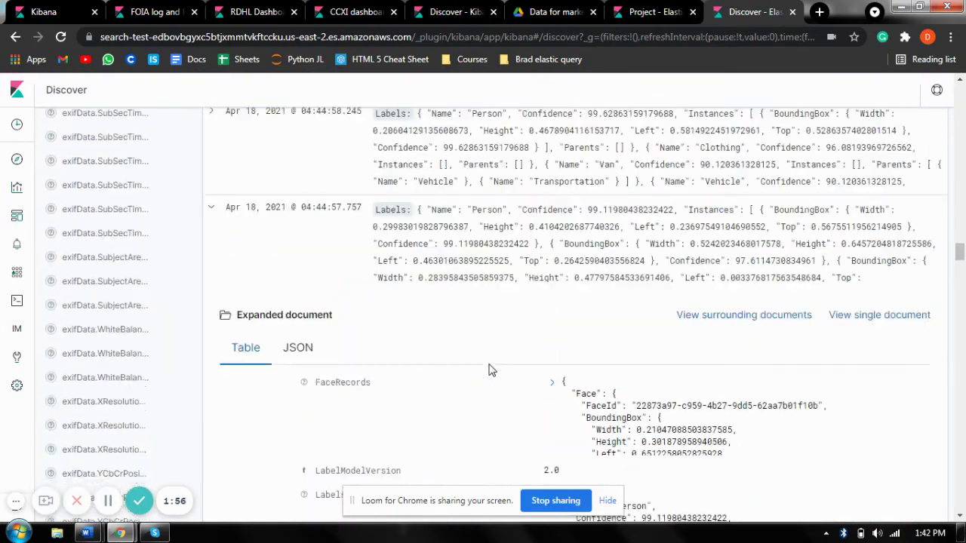
Load the saved query "Images by camera".
{"action": "scroll", "coordinate": [132, 210], "scroll_direction": "up", "scroll_amount": 10}
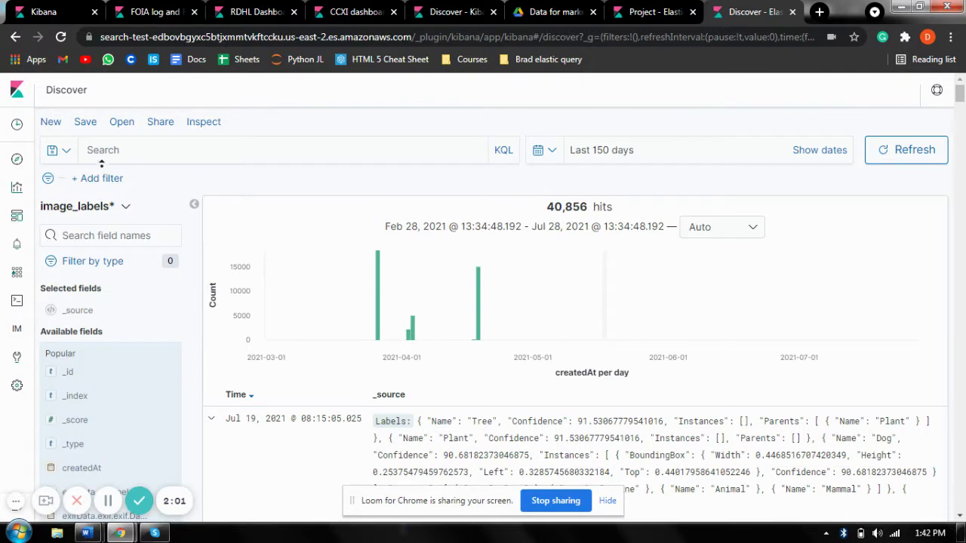
{"action": "left_click", "coordinate": [61, 151]}
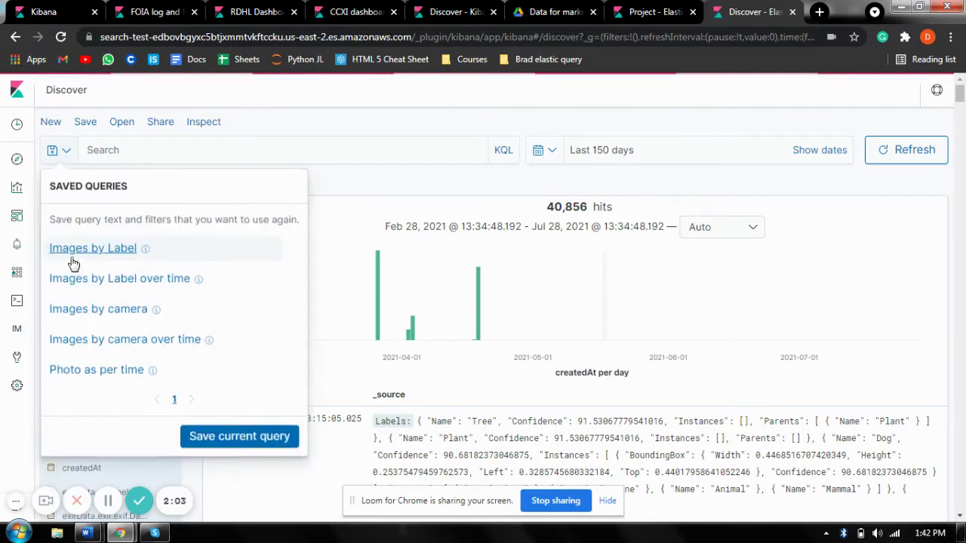
{"action": "left_click", "coordinate": [98, 310]}
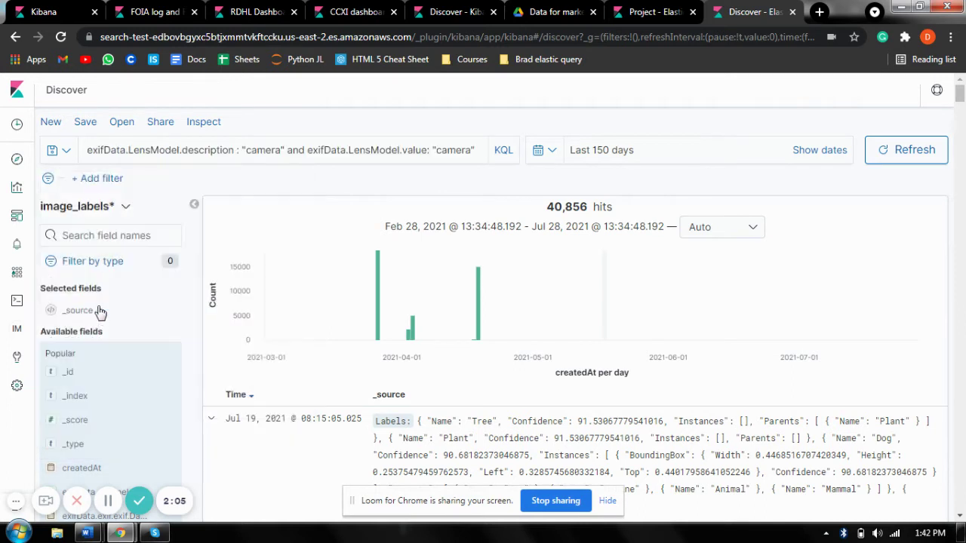
Replace the "camera" placeholders for LensModel.description and LensModel.value in the query with "Apple".
{"action": "double_click", "coordinate": [261, 150]}
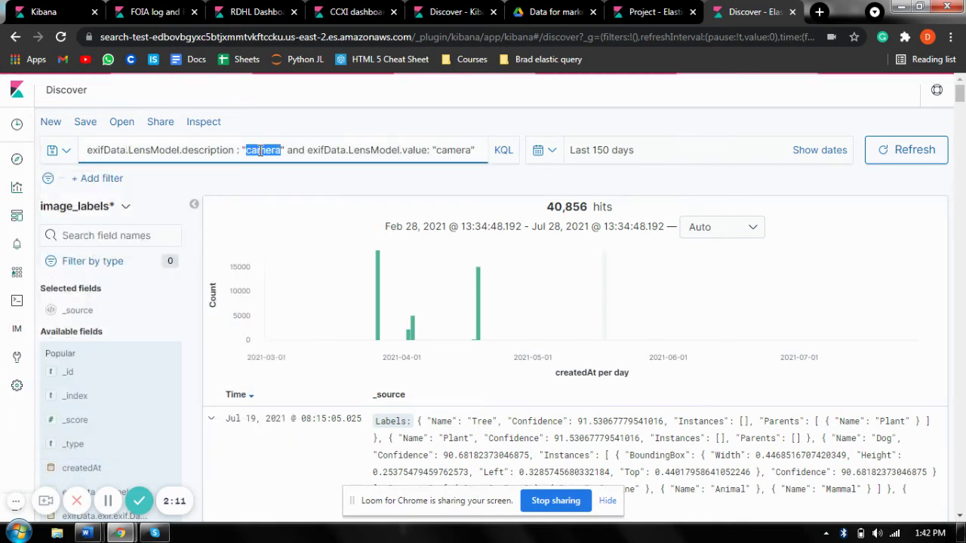
{"action": "type", "text": "Apple"}
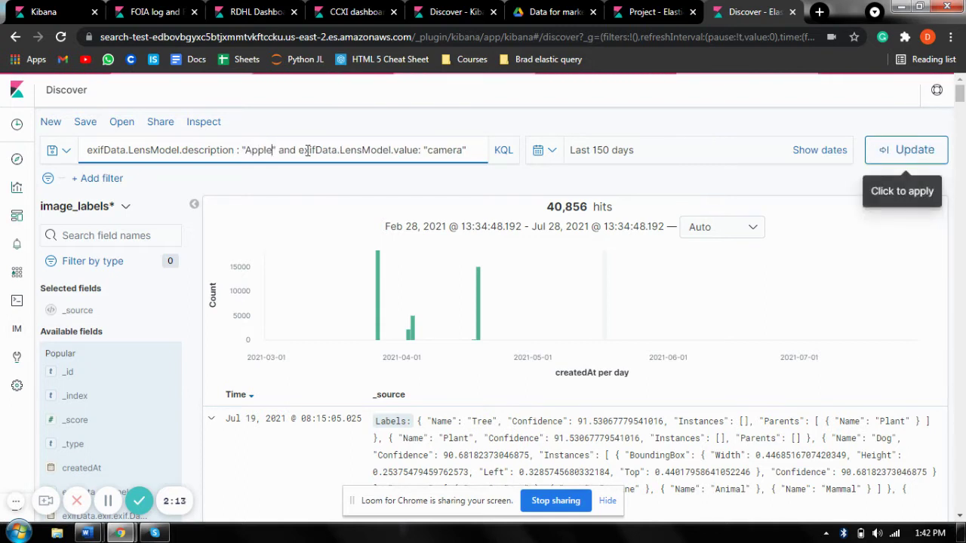
{"action": "double_click", "coordinate": [448, 152]}
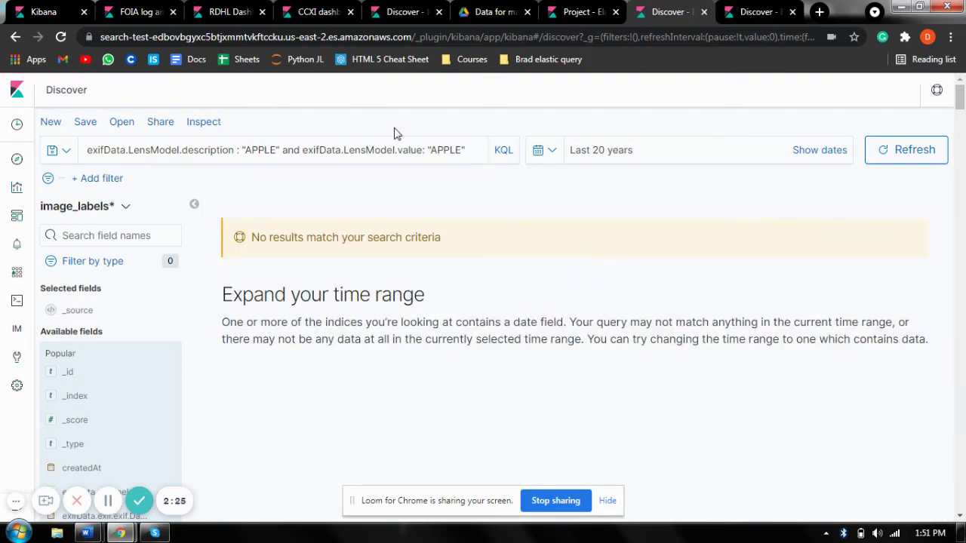
Set both LensModel.description and LensModel.value in the query to "iPhone 8 back camera 3.99mm f/1.8" and run it.
{"action": "double_click", "coordinate": [257, 151]}
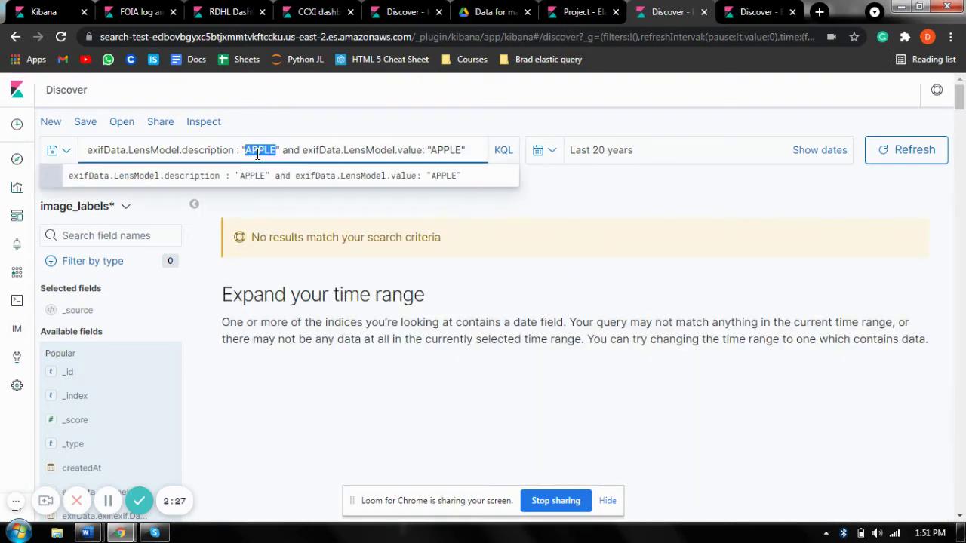
{"action": "type", "text": "iPhone 8 back camera 3.99mm f/1.8"}
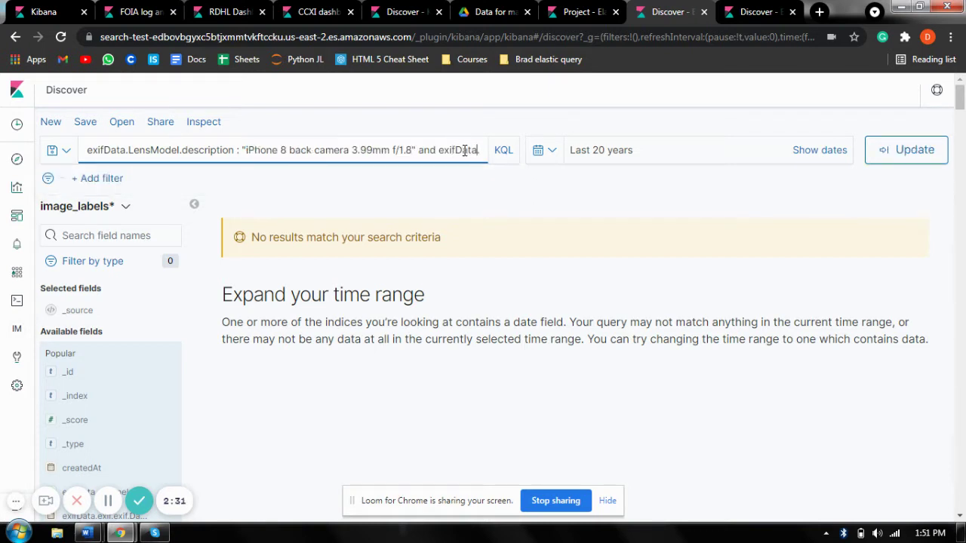
{"action": "key", "text": "Right"}
{"action": "key", "text": "Right"}
{"action": "key", "text": "Right"}
{"action": "key", "text": "Right"}
{"action": "key", "text": "Right"}
{"action": "key", "text": "Right"}
{"action": "key", "text": "Right"}
{"action": "key", "text": "Right"}
{"action": "key", "text": "Right"}
{"action": "key", "text": "Right"}
{"action": "key", "text": "Right"}
{"action": "key", "text": "Right"}
{"action": "key", "text": "Right"}
{"action": "key", "text": "Right"}
{"action": "key", "text": "Right"}
{"action": "key", "text": "Right"}
{"action": "key", "text": "Right"}
{"action": "key", "text": "Right"}
{"action": "key", "text": "Right"}
{"action": "key", "text": "Right"}
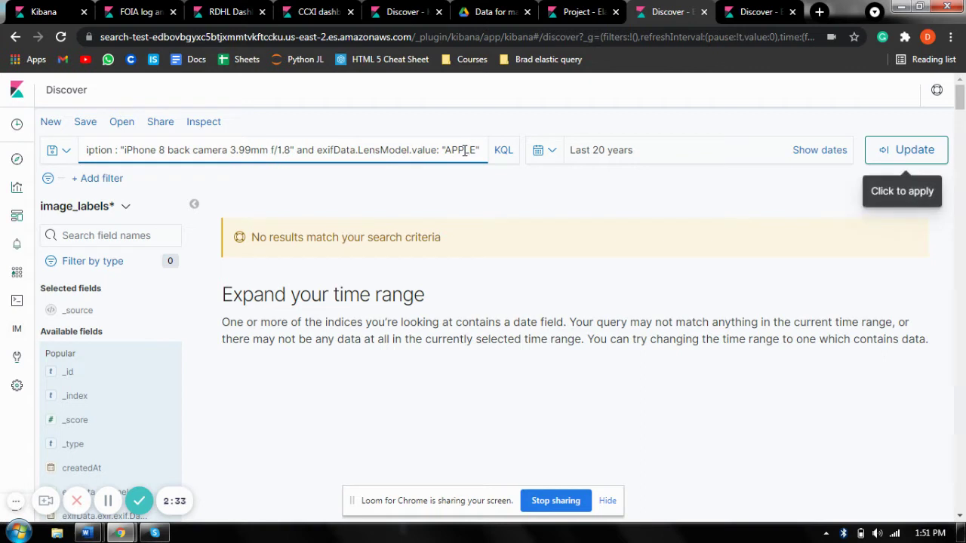
{"action": "type", "text": "iPhone 8 back camera 3.99mm f/1.8"}
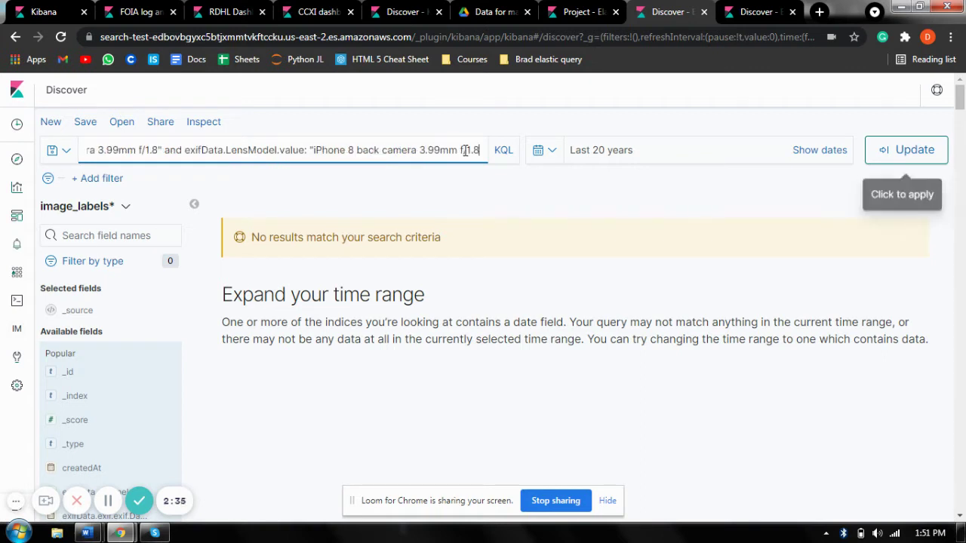
{"action": "key", "text": "Return"}
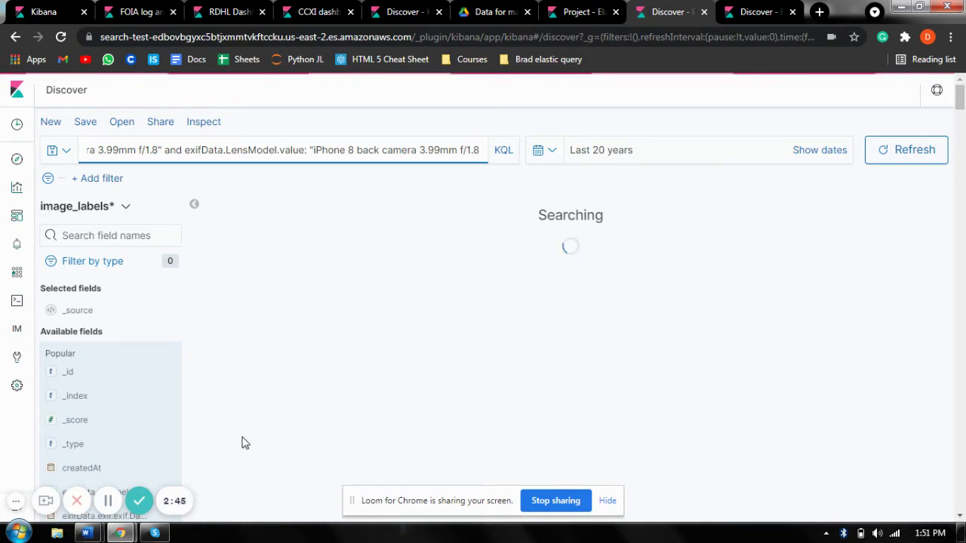
{"action": "left_click", "coordinate": [118, 503]}
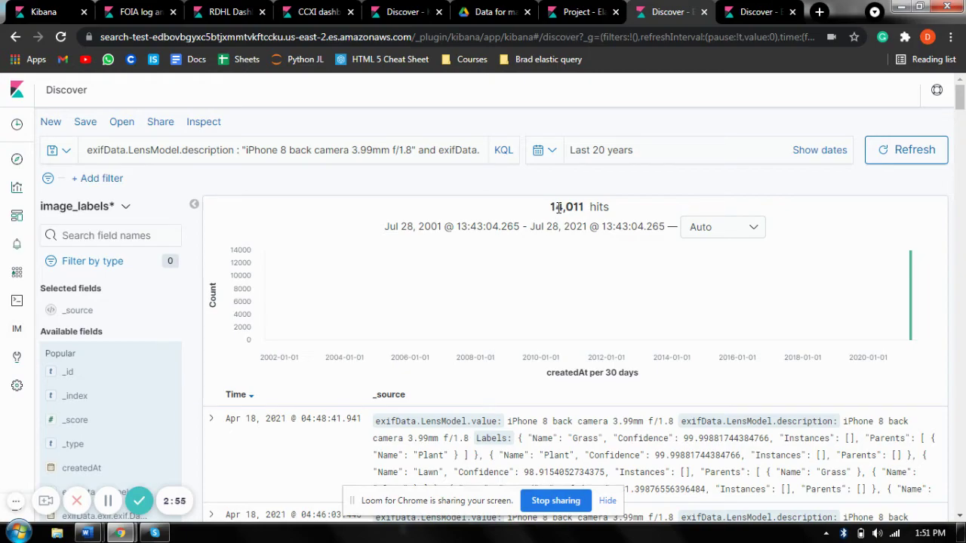
Load the saved query "Images by camera over time" and go through its camera and DateTimeOriginal conditions.
{"action": "scroll", "coordinate": [880, 236], "scroll_direction": "down", "scroll_amount": 15}
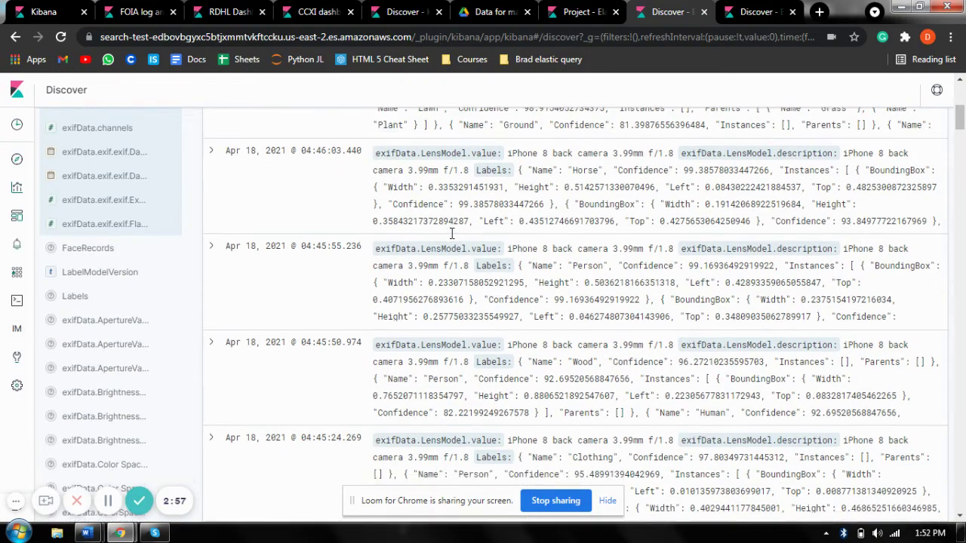
{"action": "scroll", "coordinate": [450, 236], "scroll_direction": "up", "scroll_amount": 15}
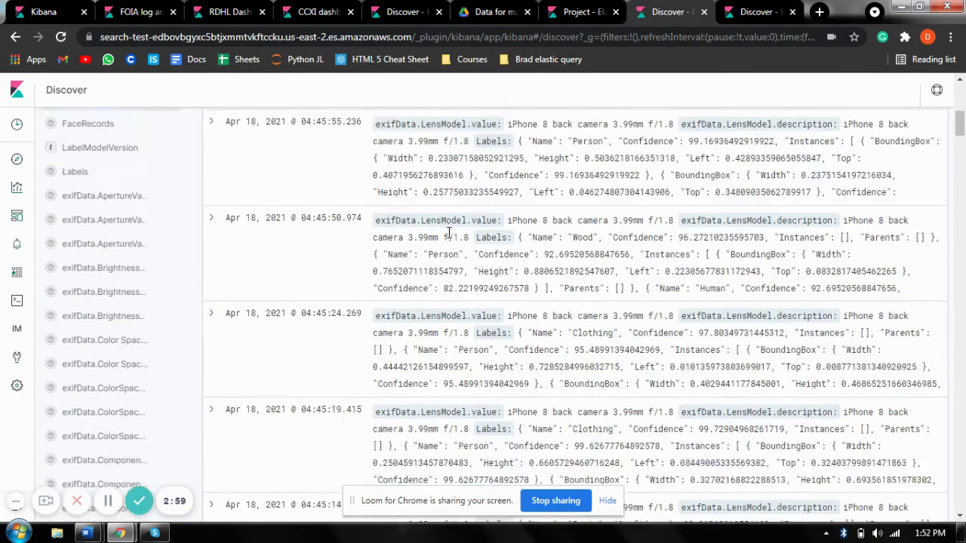
{"action": "left_click", "coordinate": [65, 152]}
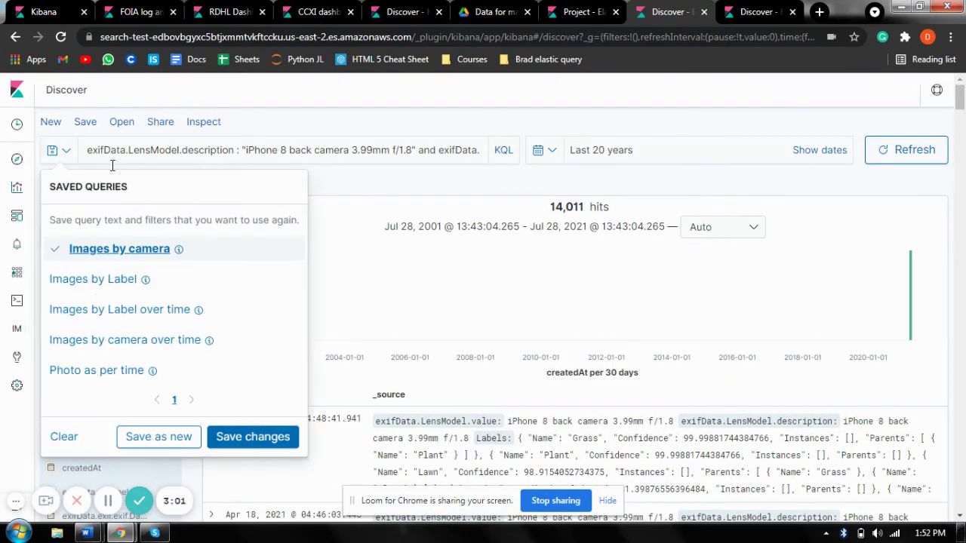
{"action": "left_click", "coordinate": [169, 342]}
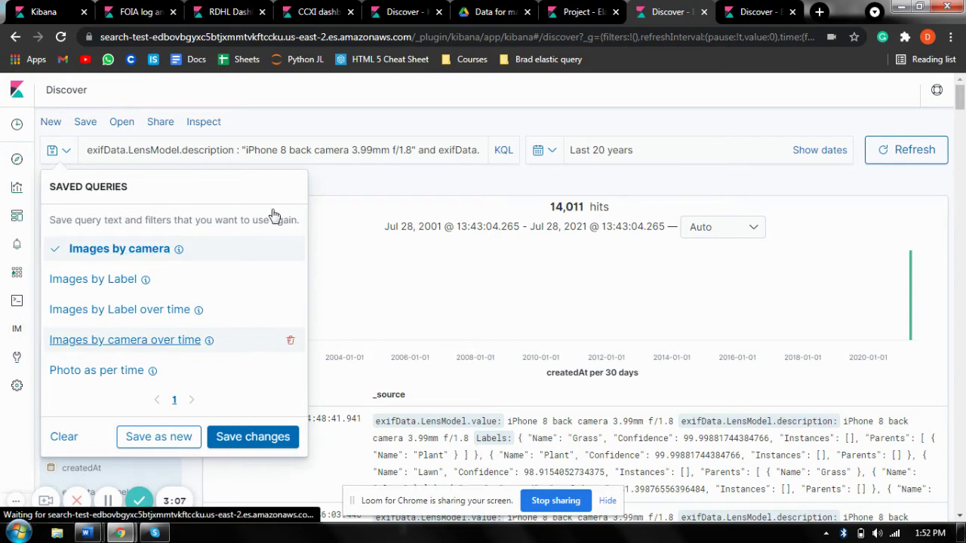
{"action": "left_click", "coordinate": [383, 151]}
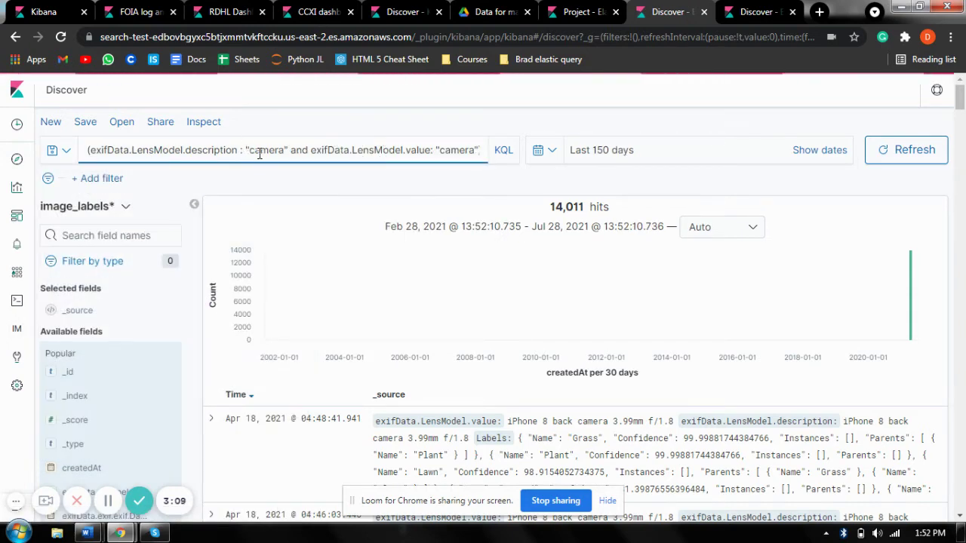
{"action": "key", "text": "End"}
{"action": "type", "text": "and (exifData.exif.exif.DateTimeOriginal >"}
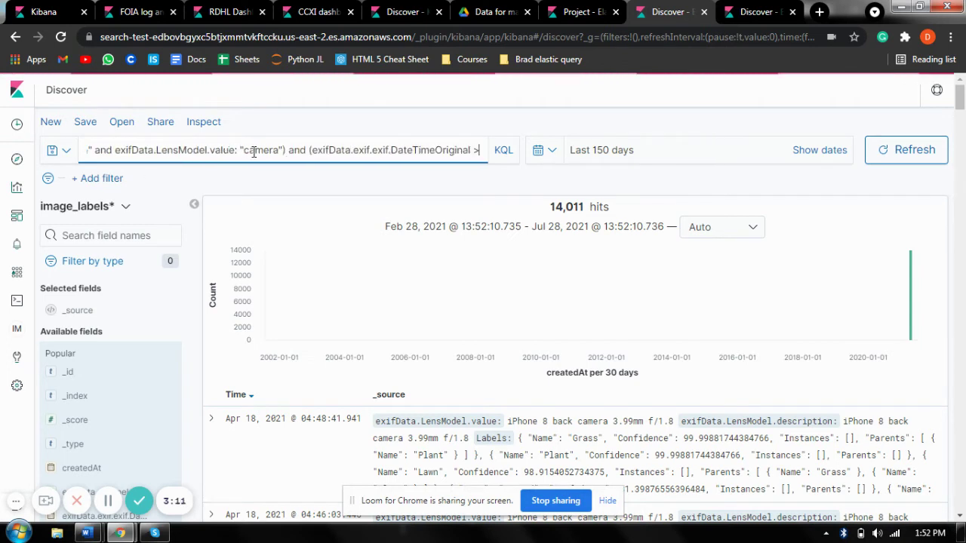
{"action": "type", "text": "\"YYYY-MM-DD\" and exifData.exif.exif.DateTimeOriginal <\"YYYY-MM-DD\""}
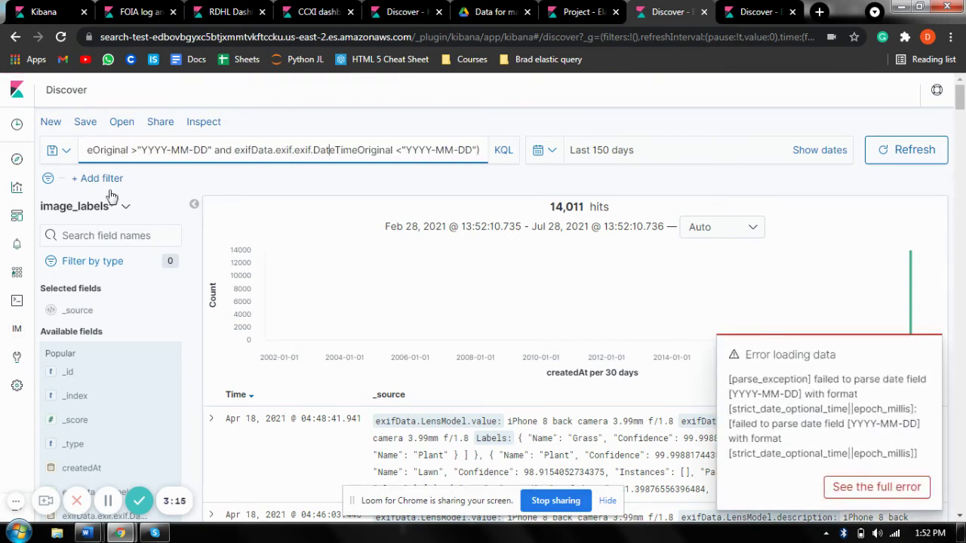
{"action": "type", "text": ")"}
Load the saved query "Images by Label".
{"action": "left_click", "coordinate": [60, 151]}
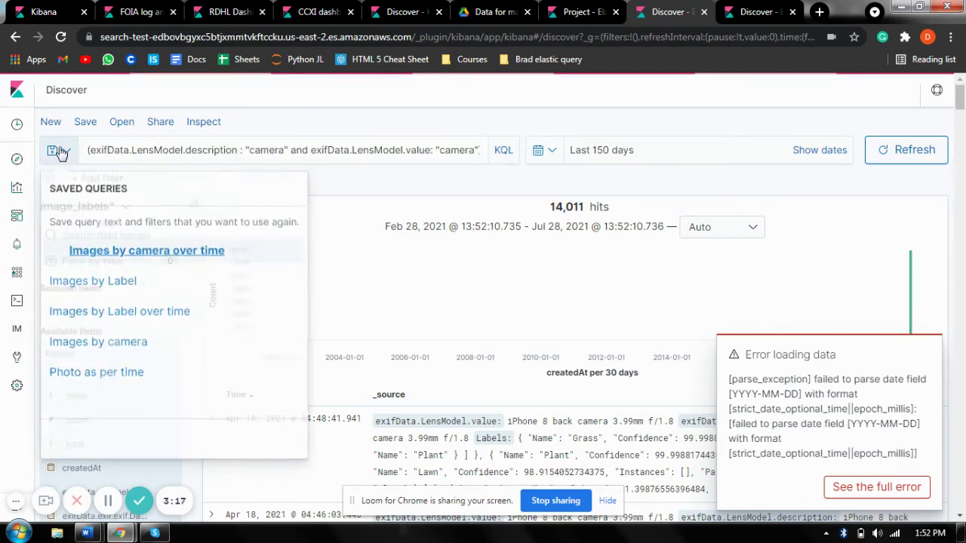
{"action": "left_click", "coordinate": [97, 279]}
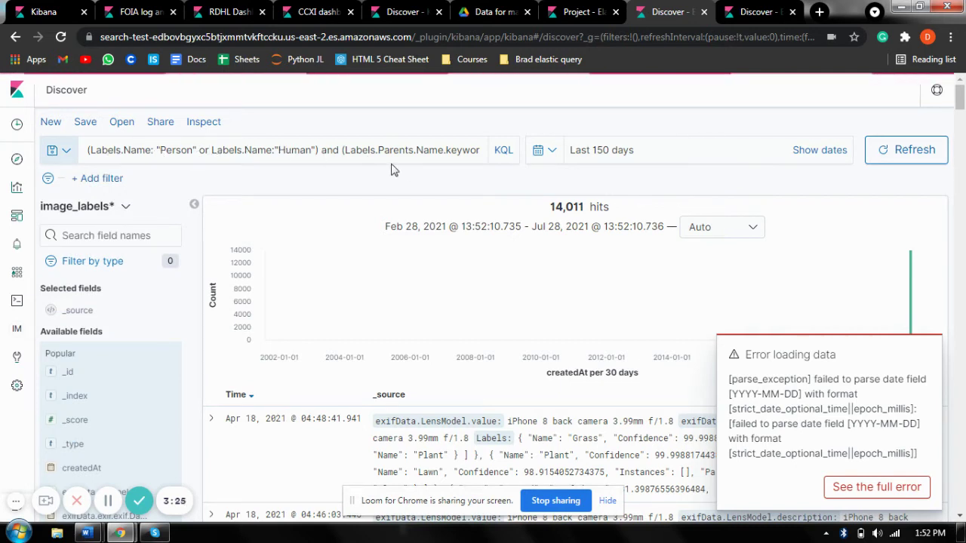
Read through the full query text, including its Labels.Name and Labels.Parents.Name.keyword conditions.
{"action": "left_click", "coordinate": [417, 151]}
{"action": "key", "text": "Right"}
{"action": "key", "text": "Right"}
{"action": "key", "text": "Right"}
{"action": "key", "text": "Right"}
{"action": "key", "text": "Right"}
{"action": "key", "text": "Right"}
{"action": "key", "text": "Right"}
{"action": "key", "text": "Right"}
{"action": "key", "text": "Right"}
{"action": "key", "text": "Right"}
{"action": "key", "text": "Right"}
{"action": "key", "text": "Right"}
{"action": "key", "text": "Right"}
{"action": "key", "text": "Right"}
{"action": "key", "text": "Right"}
{"action": "key", "text": "Right"}
{"action": "key", "text": "Right"}
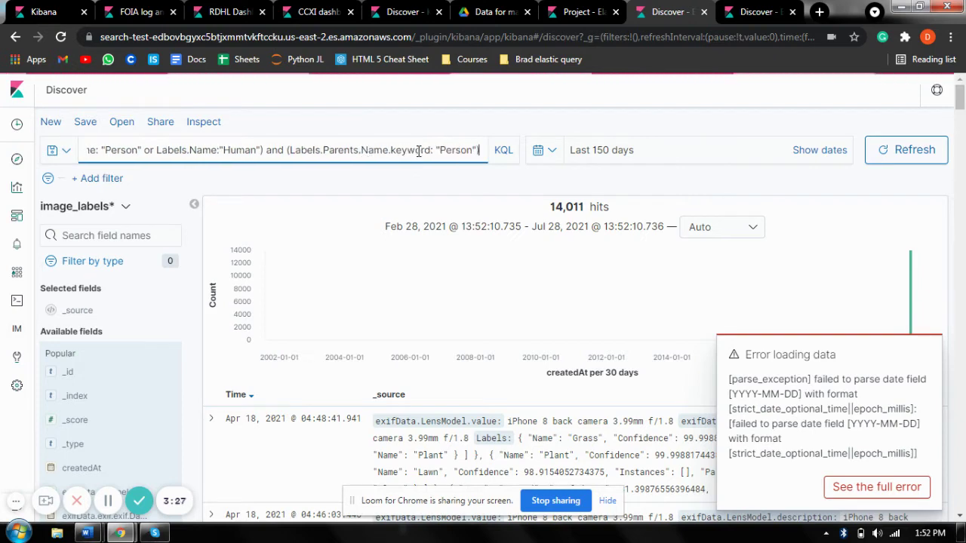
{"action": "key", "text": "Left"}
{"action": "key", "text": "Left"}
{"action": "key", "text": "Left"}
{"action": "key", "text": "Left"}
{"action": "key", "text": "Left"}
{"action": "key", "text": "Left"}
{"action": "key", "text": "Left"}
{"action": "key", "text": "Left"}
{"action": "key", "text": "Left"}
{"action": "key", "text": "Left"}
{"action": "key", "text": "Left"}
{"action": "key", "text": "Left"}
{"action": "key", "text": "Left"}
{"action": "key", "text": "Left"}
{"action": "key", "text": "Left"}
{"action": "key", "text": "Left"}
{"action": "key", "text": "Left"}
{"action": "key", "text": "Left"}
{"action": "key", "text": "Left"}
{"action": "key", "text": "Left"}
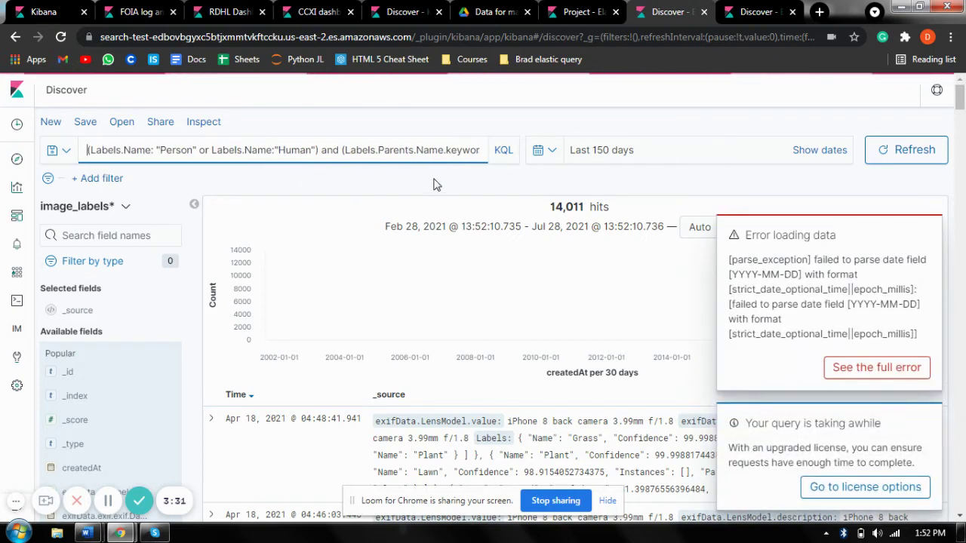
Dismiss the notifications and rerun the "Images by Label" query.
{"action": "left_click", "coordinate": [926, 224]}
{"action": "left_click", "coordinate": [925, 225]}
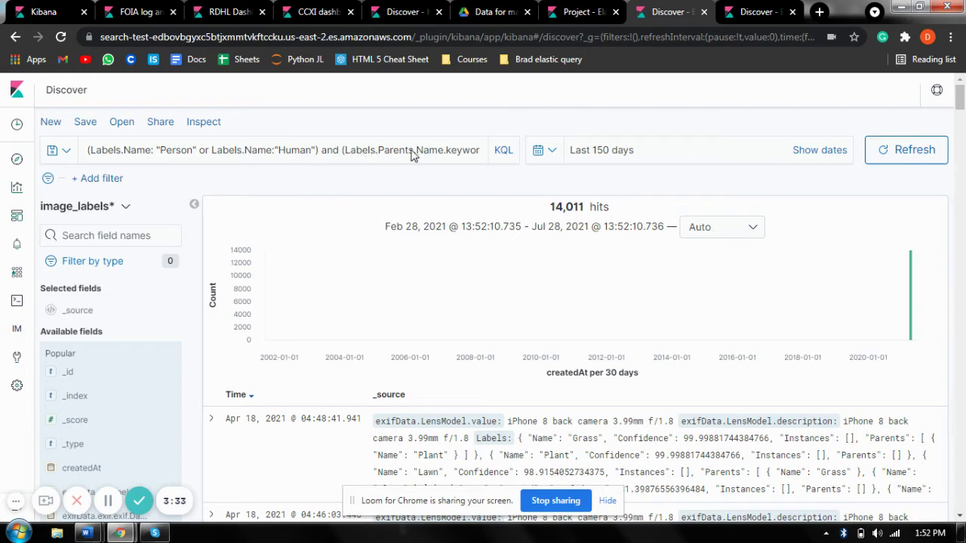
{"action": "left_click", "coordinate": [895, 150]}
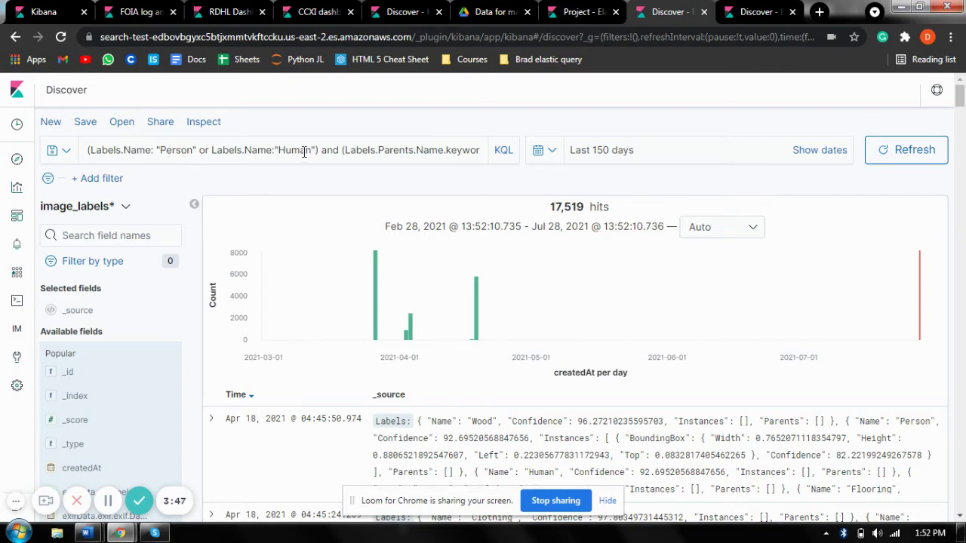
Examine the Labels.Parents.Name.keyword condition at the end of the label query.
{"action": "left_click", "coordinate": [468, 149]}
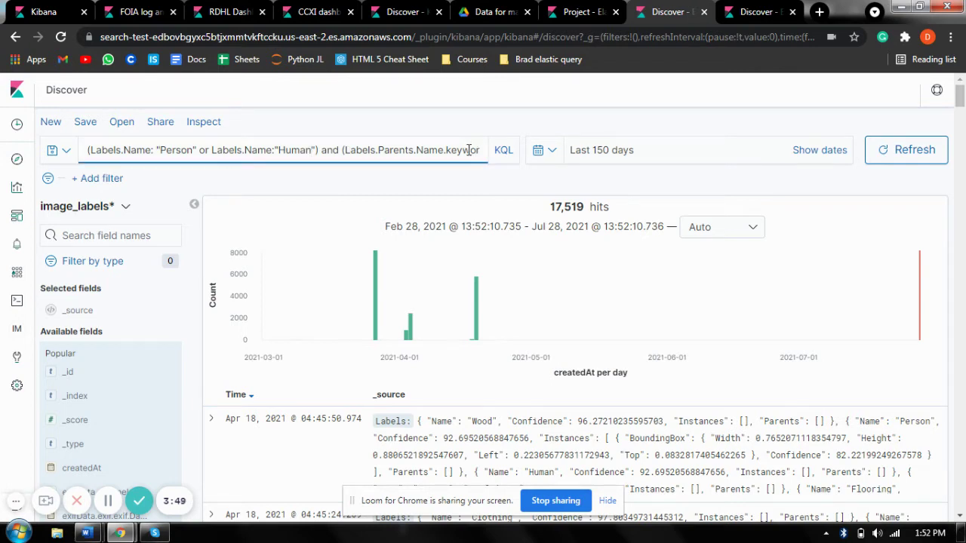
{"action": "key", "text": "Right"}
{"action": "key", "text": "Right"}
{"action": "key", "text": "Right"}
{"action": "key", "text": "Right"}
{"action": "key", "text": "Right"}
{"action": "key", "text": "Right"}
{"action": "key", "text": "Right"}
{"action": "key", "text": "Right"}
{"action": "key", "text": "Right"}
{"action": "key", "text": "Right"}
{"action": "key", "text": "Right"}
{"action": "key", "text": "Right"}
{"action": "key", "text": "Right"}
{"action": "key", "text": "Right"}
{"action": "key", "text": "Left"}
{"action": "key", "text": "Left"}
{"action": "key", "text": "Left"}
{"action": "key", "text": "Left"}
{"action": "key", "text": "Left"}
{"action": "key", "text": "Left"}
{"action": "key", "text": "Left"}
{"action": "key", "text": "Left"}
{"action": "key", "text": "Left"}
{"action": "key", "text": "Left"}
{"action": "key", "text": "Left"}
{"action": "key", "text": "Left"}
{"action": "key", "text": "Left"}
{"action": "key", "text": "Left"}
{"action": "key", "text": "Left"}
{"action": "key", "text": "Left"}
{"action": "key", "text": "Left"}
{"action": "key", "text": "Left"}
{"action": "key", "text": "Left"}
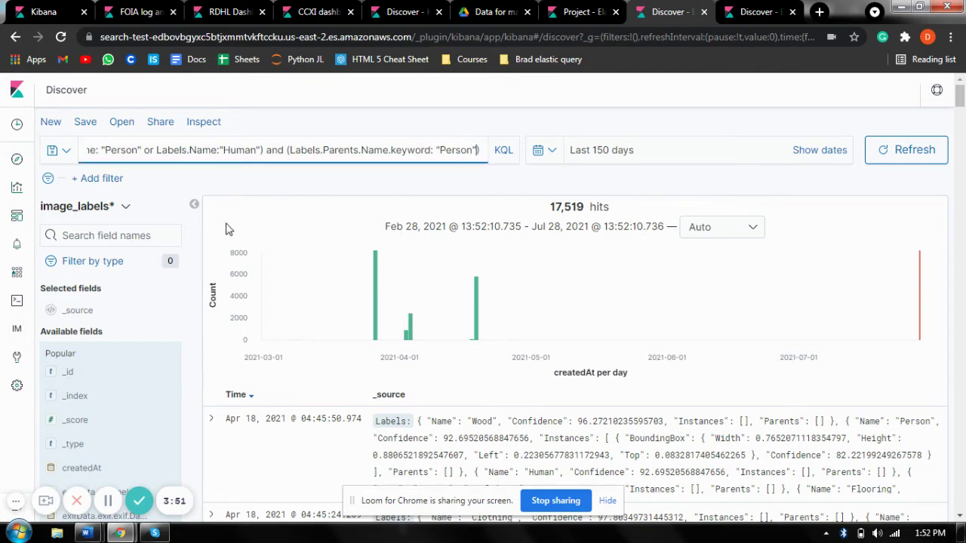
Review the list of saved queries and close it without loading another one.
{"action": "left_click", "coordinate": [281, 191]}
{"action": "left_click", "coordinate": [68, 152]}
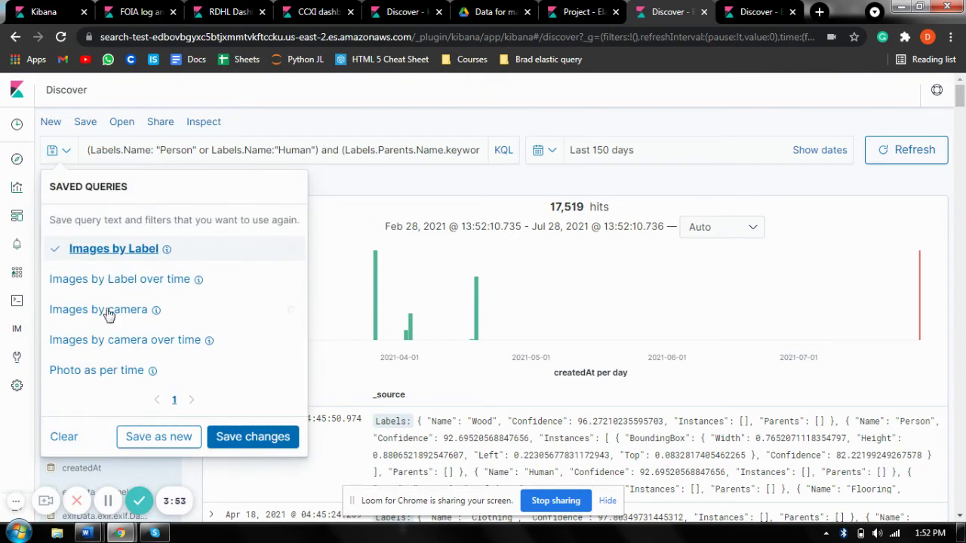
{"action": "left_click", "coordinate": [432, 186]}
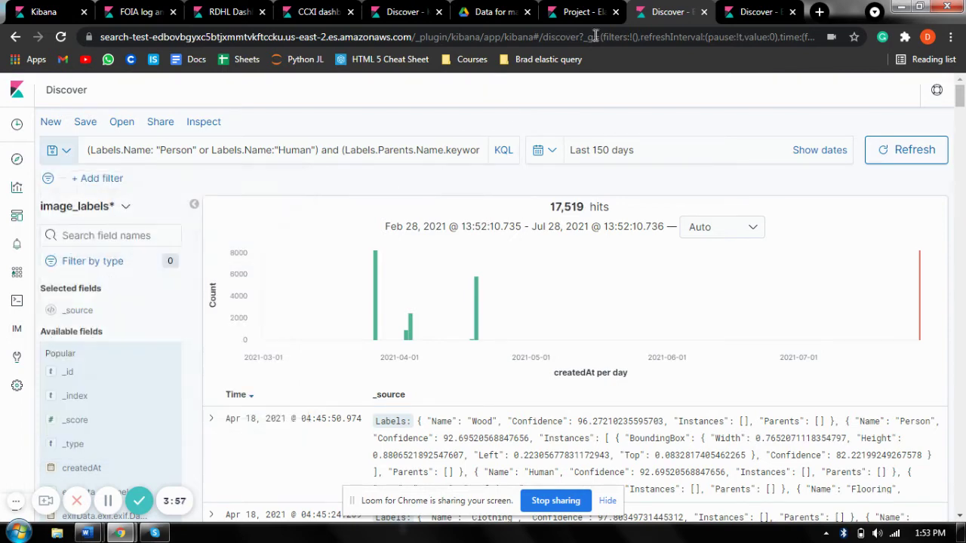
Switch to the Project dashboard and examine the yearly image counts per make in the Make keyword time histogram.
{"action": "left_click", "coordinate": [581, 11]}
{"action": "scroll", "coordinate": [785, 159], "scroll_direction": "down", "scroll_amount": 1}
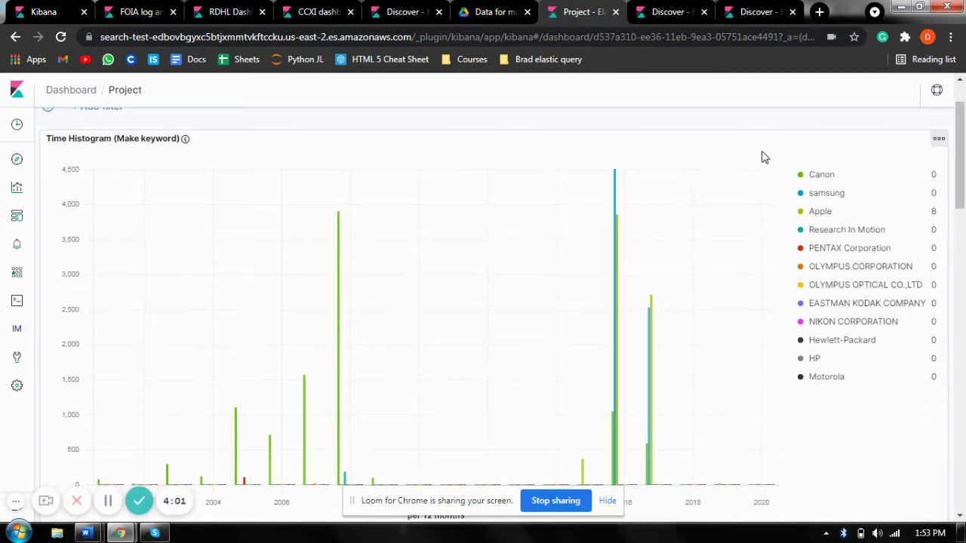
{"action": "scroll", "coordinate": [762, 156], "scroll_direction": "down", "scroll_amount": 1}
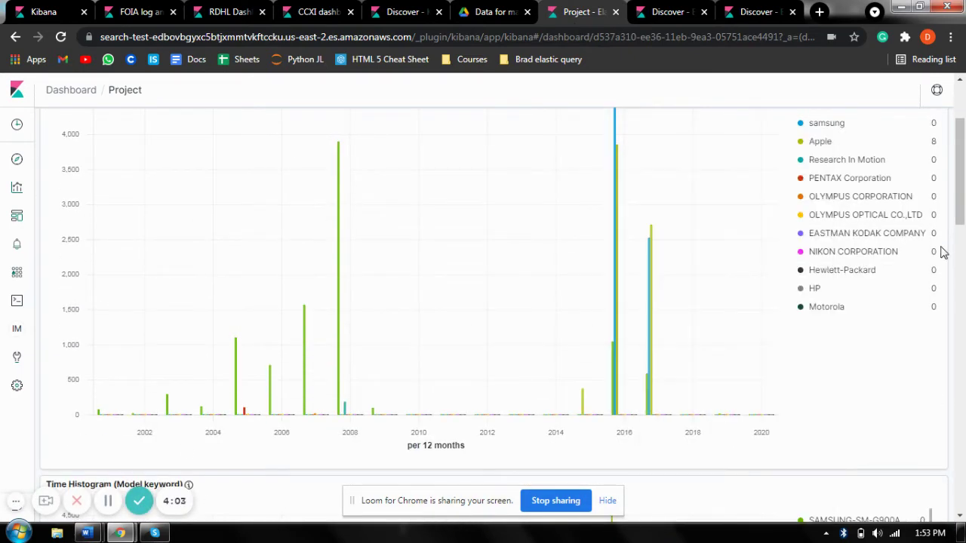
{"action": "scroll", "coordinate": [940, 251], "scroll_direction": "up", "scroll_amount": 1}
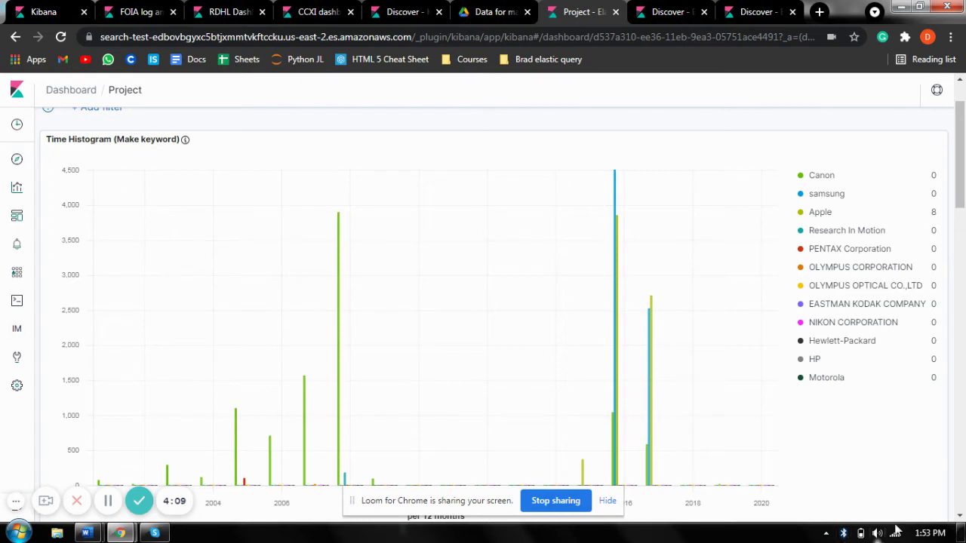
{"action": "left_click_drag", "start_coordinate": [964, 193], "coordinate": [964, 203]}
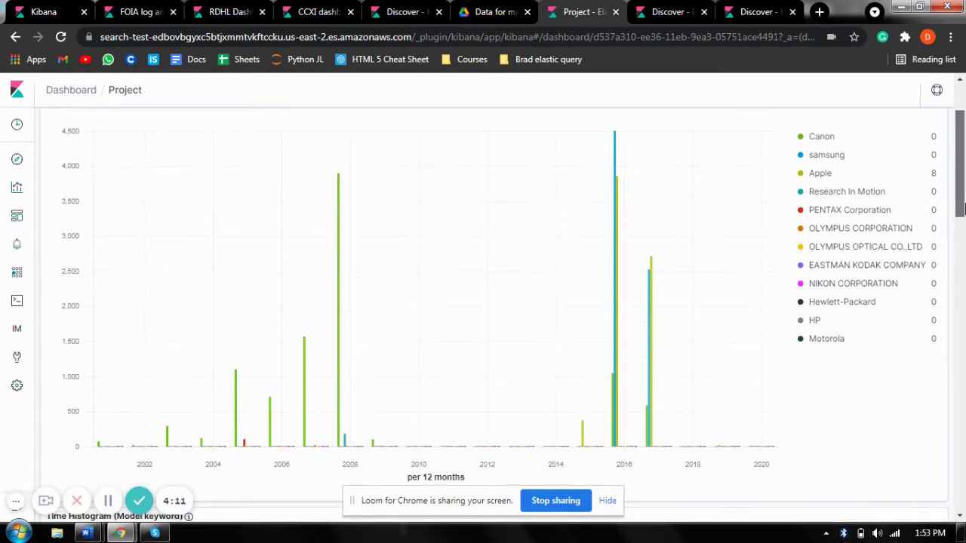
{"action": "mouse_move", "coordinate": [620, 424]}
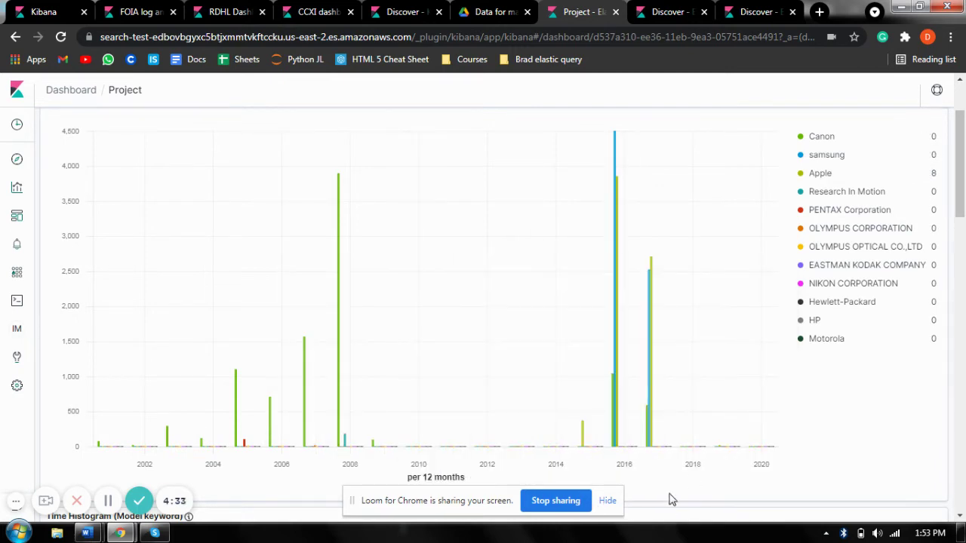
{"action": "mouse_move", "coordinate": [694, 442]}
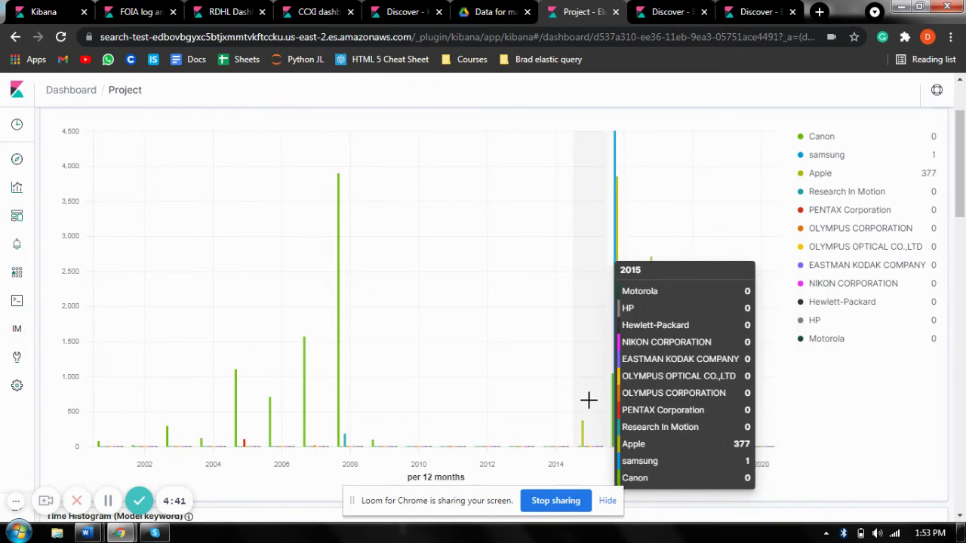
Narrow the Make keyword time histogram to 2015 through 2017 and examine the Model keyword histogram for that period.
{"action": "left_click_drag", "start_coordinate": [590, 363], "coordinate": [679, 362]}
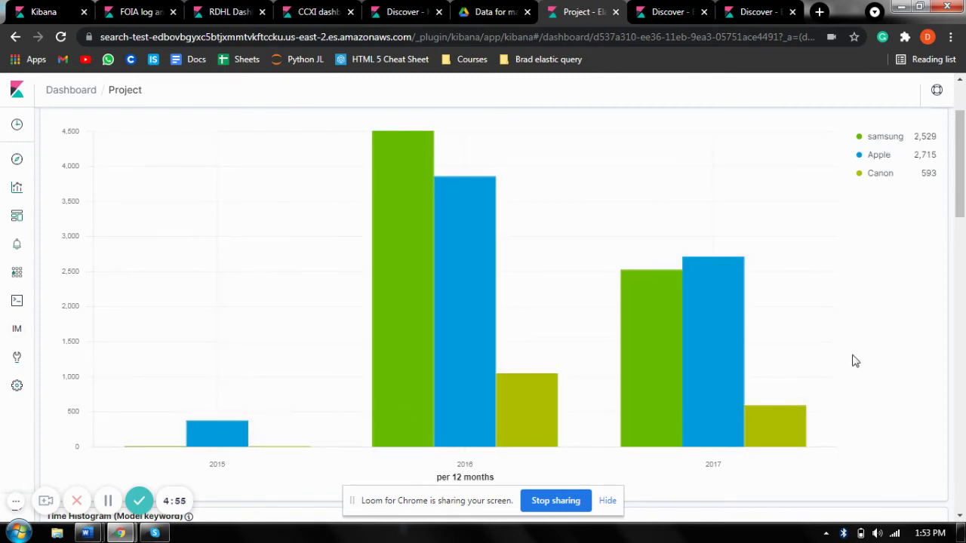
{"action": "scroll", "coordinate": [854, 361], "scroll_direction": "down", "scroll_amount": 3}
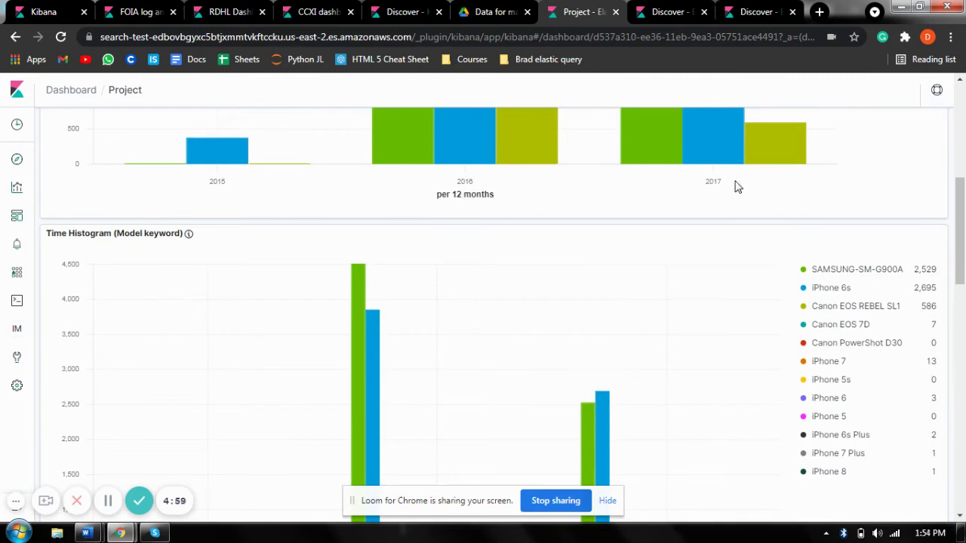
{"action": "scroll", "coordinate": [813, 186], "scroll_direction": "down", "scroll_amount": 3}
{"action": "scroll", "coordinate": [808, 198], "scroll_direction": "up", "scroll_amount": 2}
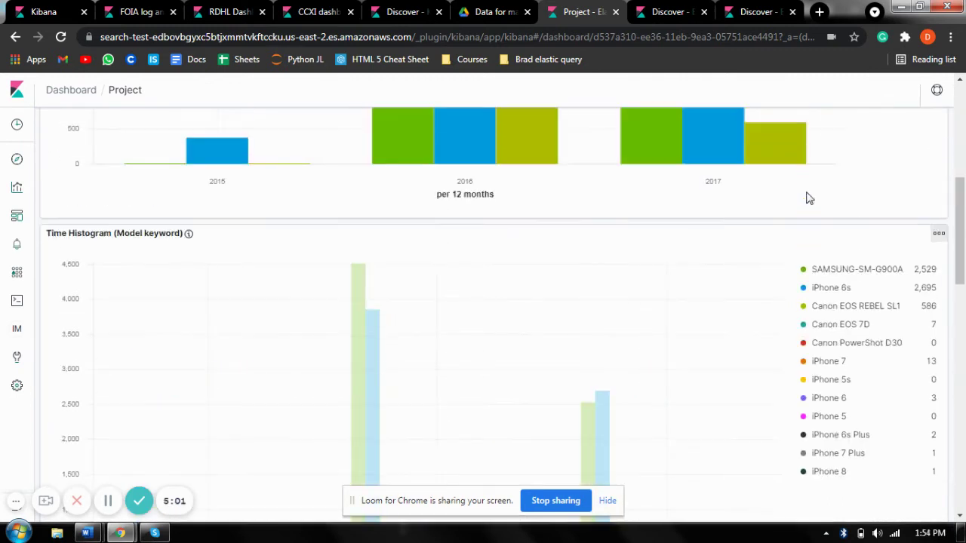
{"action": "scroll", "coordinate": [808, 198], "scroll_direction": "down", "scroll_amount": 2}
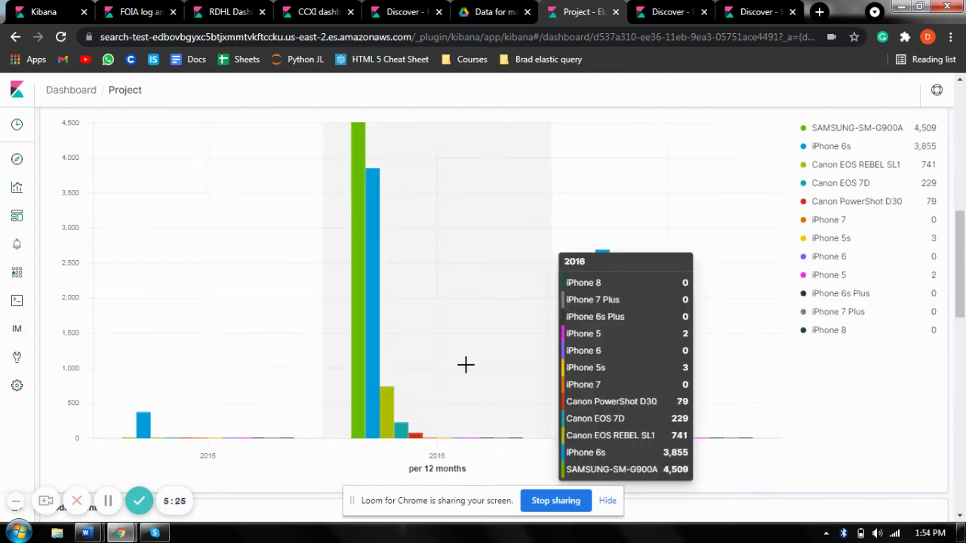
Check the remaining dashboard panels, including the Model count table, and revert to the previous time range.
{"action": "scroll", "coordinate": [796, 279], "scroll_direction": "down", "scroll_amount": 3}
{"action": "scroll", "coordinate": [795, 279], "scroll_direction": "up", "scroll_amount": 2}
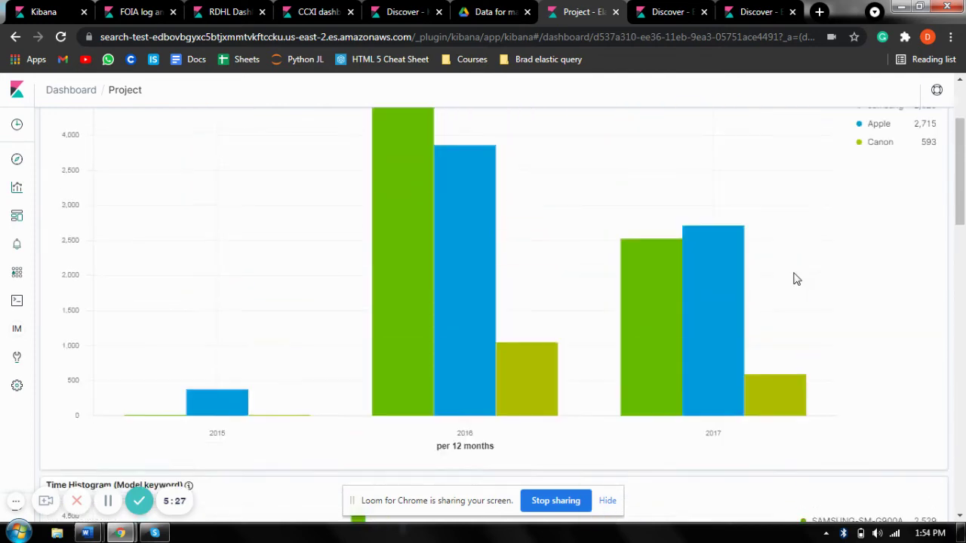
{"action": "scroll", "coordinate": [796, 279], "scroll_direction": "down", "scroll_amount": 6}
{"action": "scroll", "coordinate": [796, 279], "scroll_direction": "up", "scroll_amount": 3}
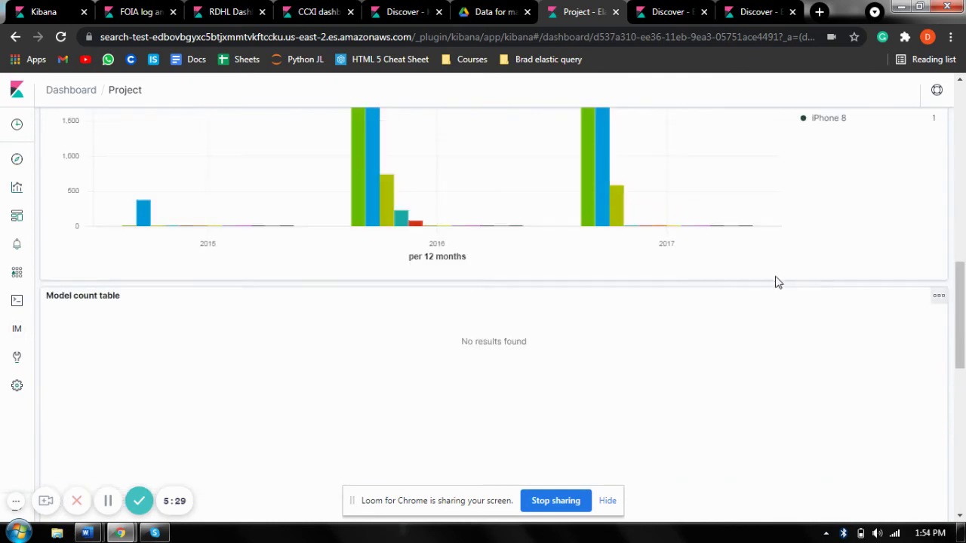
{"action": "scroll", "coordinate": [765, 304], "scroll_direction": "down", "scroll_amount": 3}
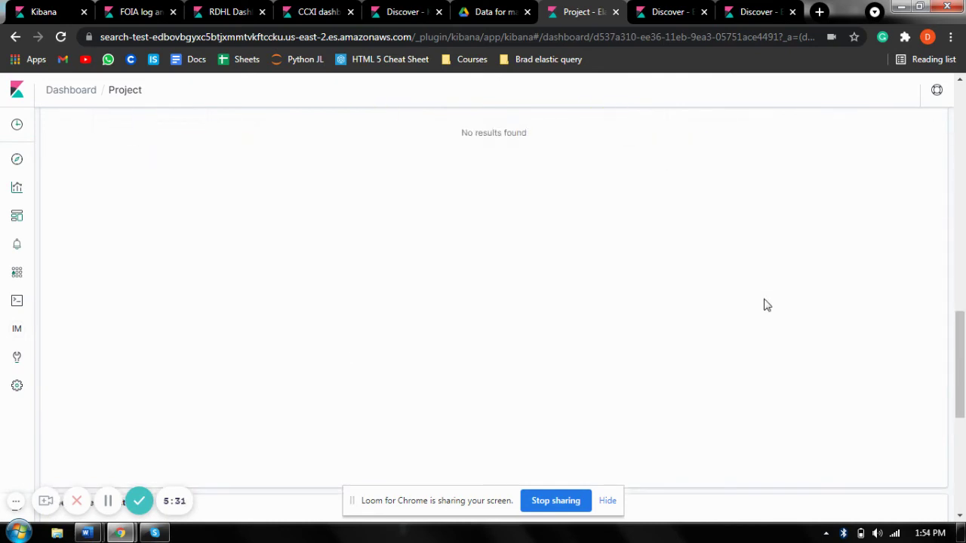
{"action": "scroll", "coordinate": [705, 287], "scroll_direction": "up", "scroll_amount": 8}
{"action": "scroll", "coordinate": [271, 241], "scroll_direction": "up", "scroll_amount": 4}
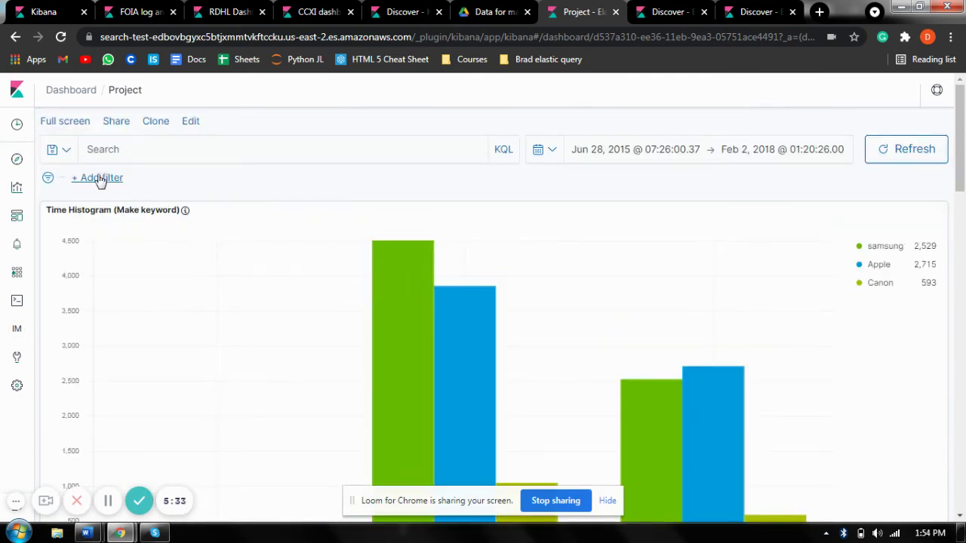
{"action": "left_click", "coordinate": [15, 36]}
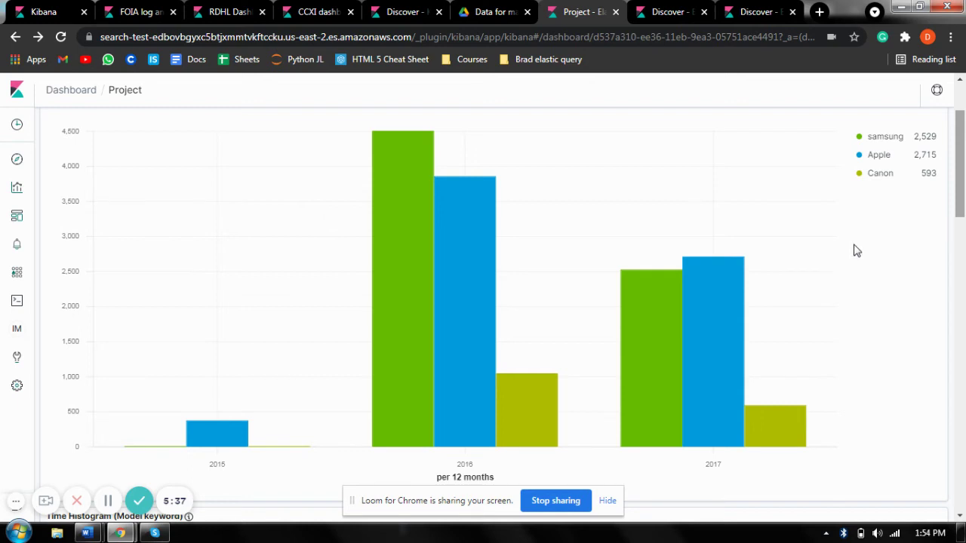
Examine the Model keyword time histogram and the Model count table over the full time range.
{"action": "scroll", "coordinate": [856, 250], "scroll_direction": "down", "scroll_amount": 4}
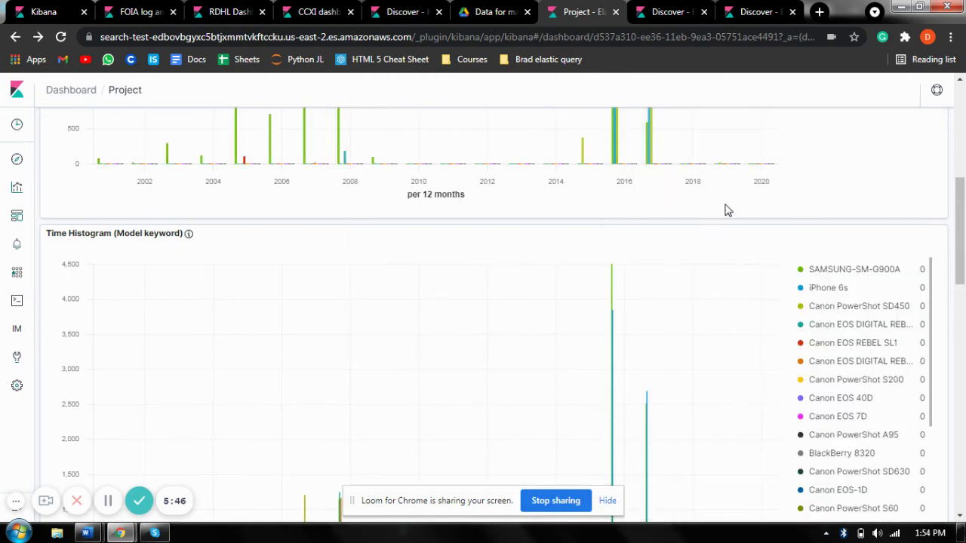
{"action": "scroll", "coordinate": [775, 200], "scroll_direction": "down", "scroll_amount": 1}
{"action": "scroll", "coordinate": [785, 197], "scroll_direction": "down", "scroll_amount": 2}
{"action": "scroll", "coordinate": [867, 264], "scroll_direction": "down", "scroll_amount": 6}
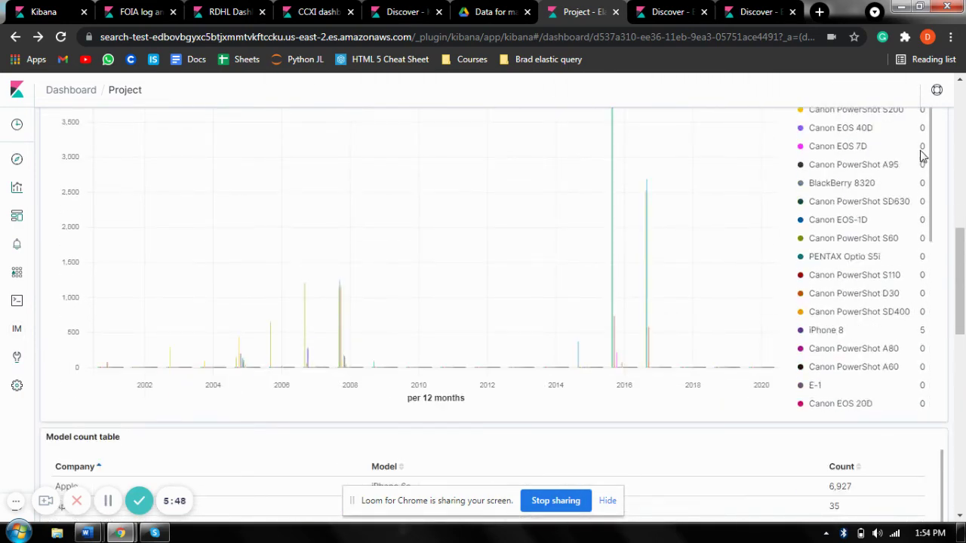
{"action": "scroll", "coordinate": [943, 377], "scroll_direction": "down", "scroll_amount": 5}
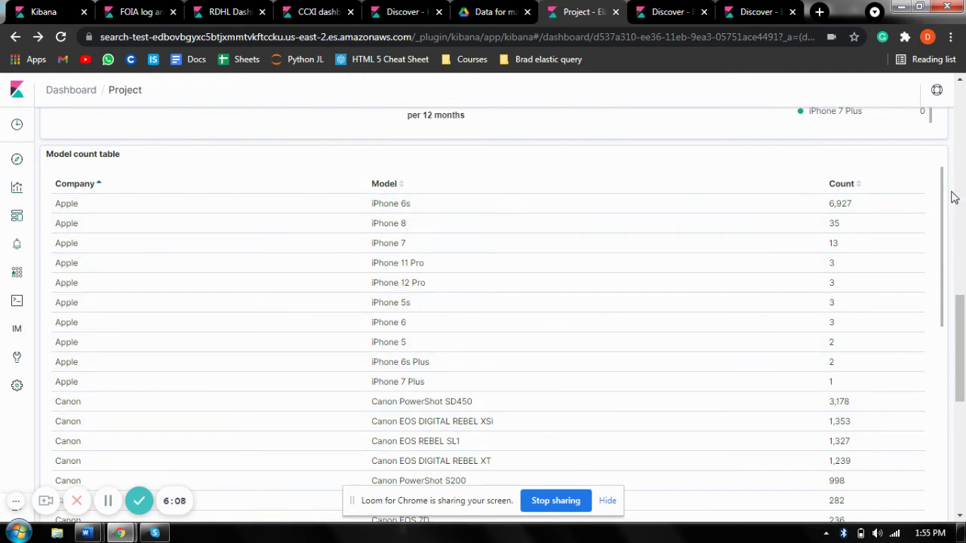
Check the Model count table again and examine the Label Names Count table through its less frequent labels, returning near its first entries.
{"action": "scroll", "coordinate": [953, 199], "scroll_direction": "down", "scroll_amount": 2}
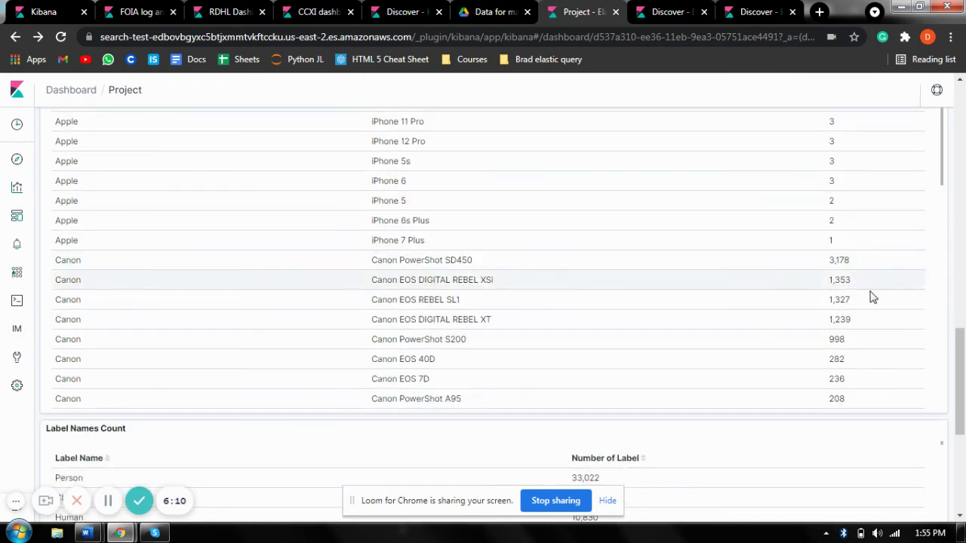
{"action": "scroll", "coordinate": [924, 264], "scroll_direction": "up", "scroll_amount": 3}
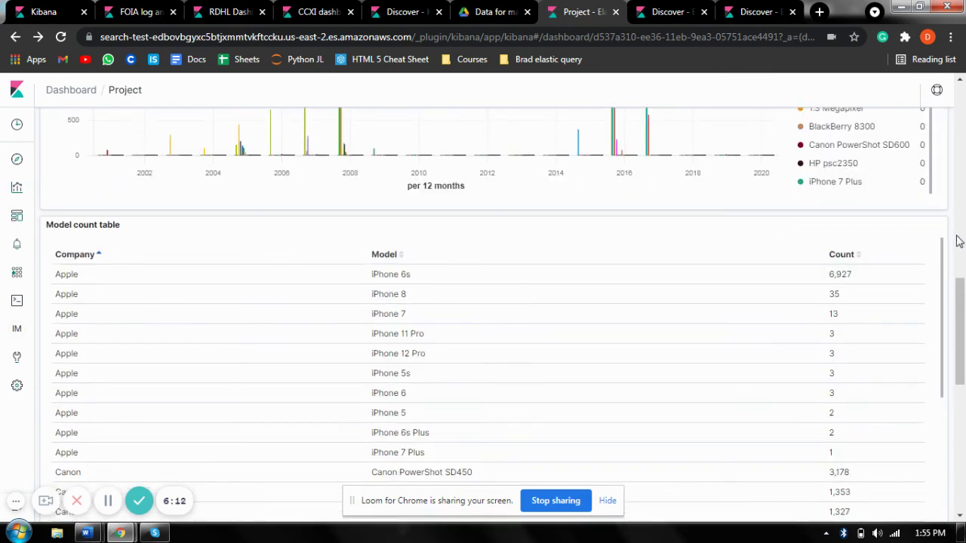
{"action": "scroll", "coordinate": [958, 240], "scroll_direction": "down", "scroll_amount": 8}
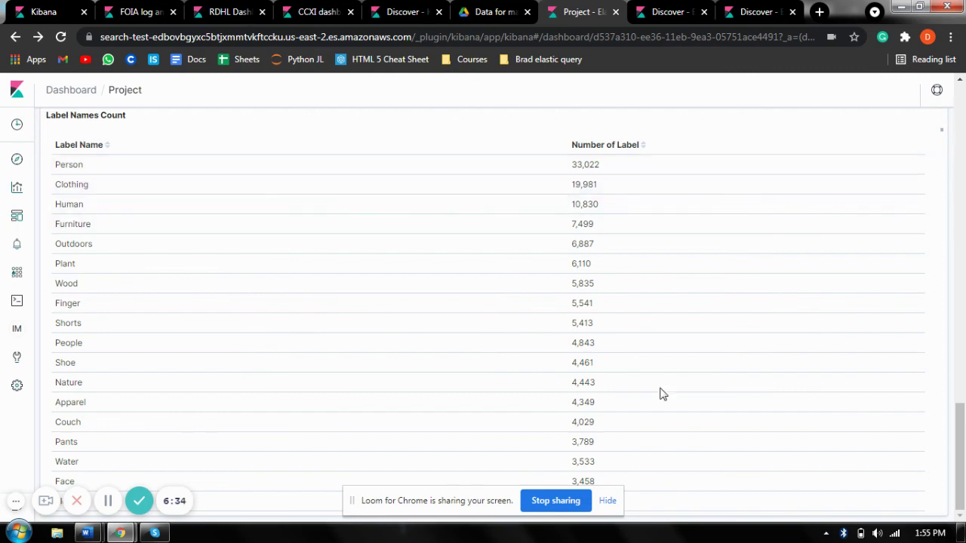
{"action": "scroll", "coordinate": [660, 393], "scroll_direction": "down", "scroll_amount": 20}
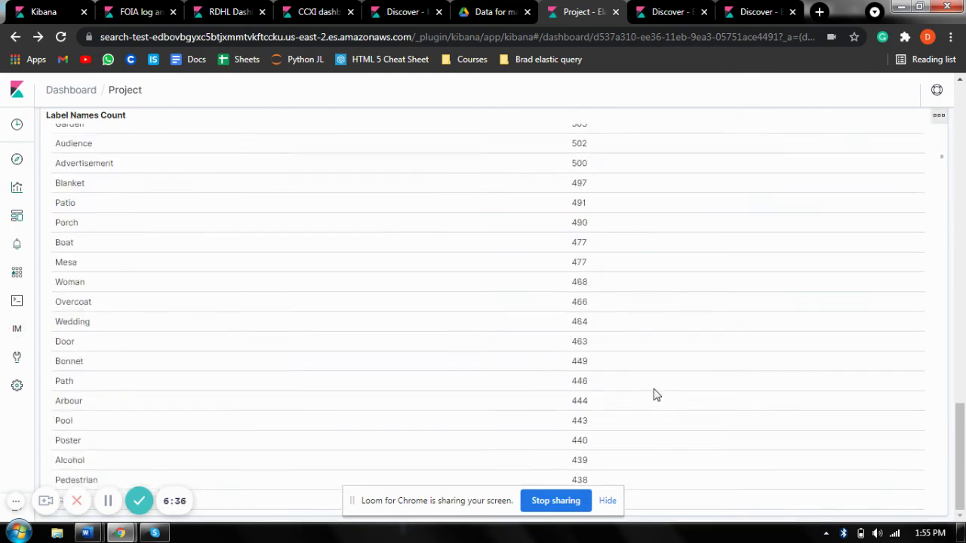
{"action": "scroll", "coordinate": [655, 396], "scroll_direction": "down", "scroll_amount": 20}
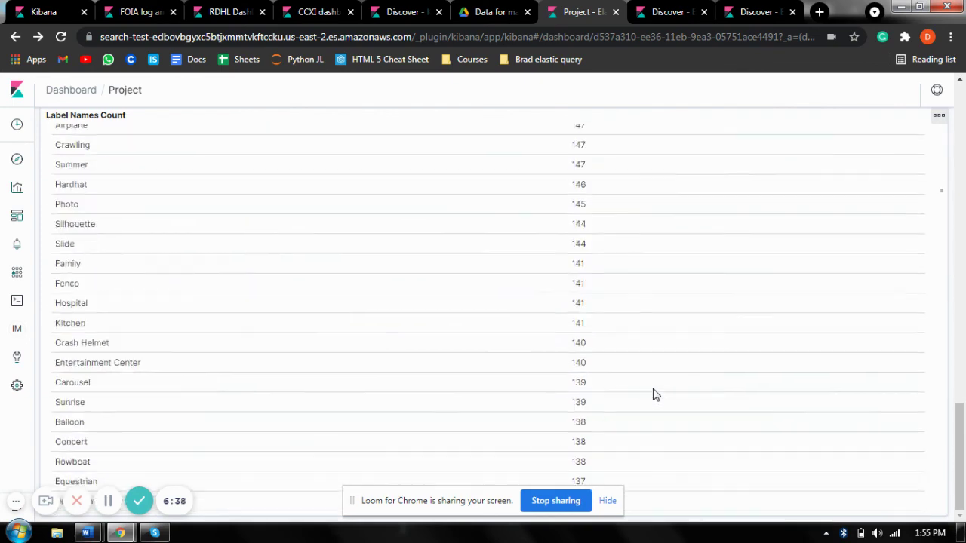
{"action": "scroll", "coordinate": [656, 395], "scroll_direction": "down", "scroll_amount": 20}
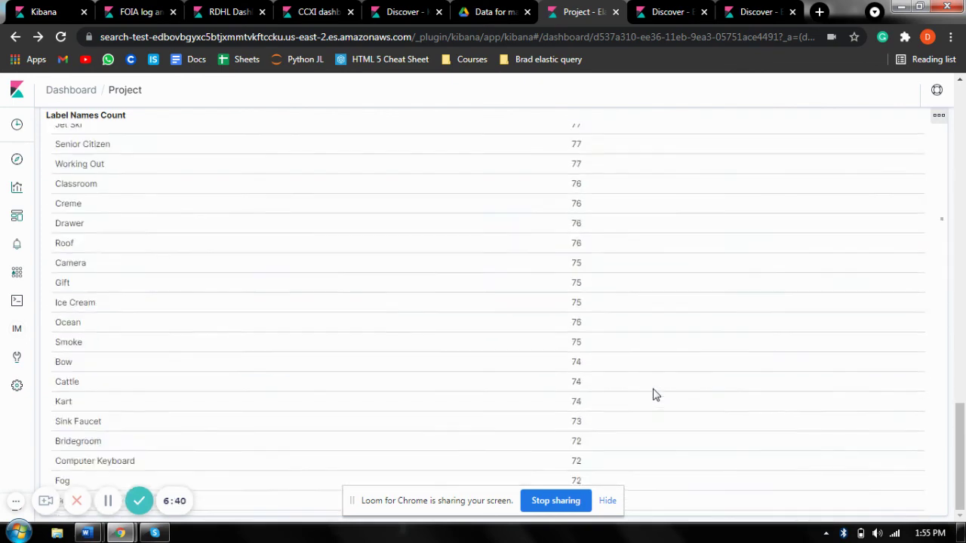
{"action": "scroll", "coordinate": [655, 395], "scroll_direction": "down", "scroll_amount": 15}
{"action": "scroll", "coordinate": [655, 392], "scroll_direction": "up", "scroll_amount": 10}
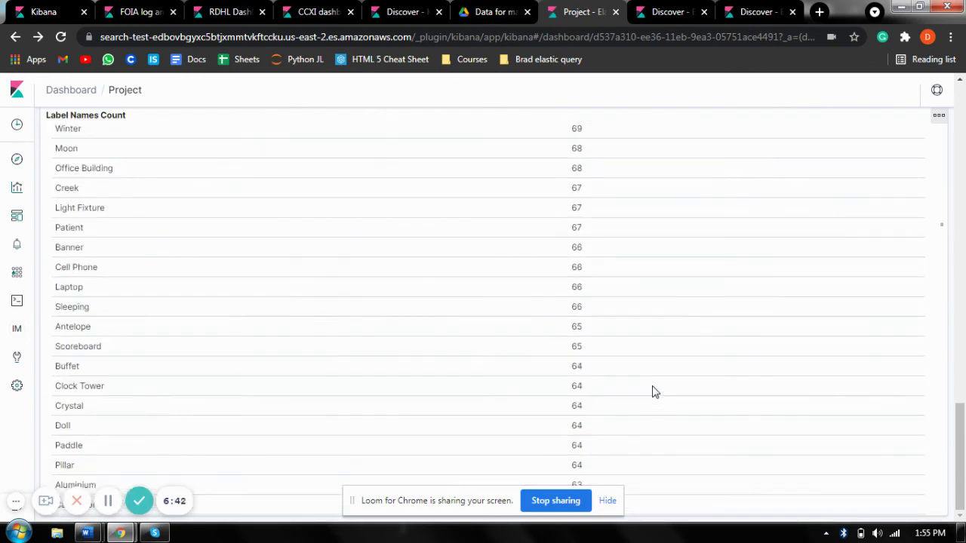
{"action": "scroll", "coordinate": [654, 391], "scroll_direction": "up", "scroll_amount": 15}
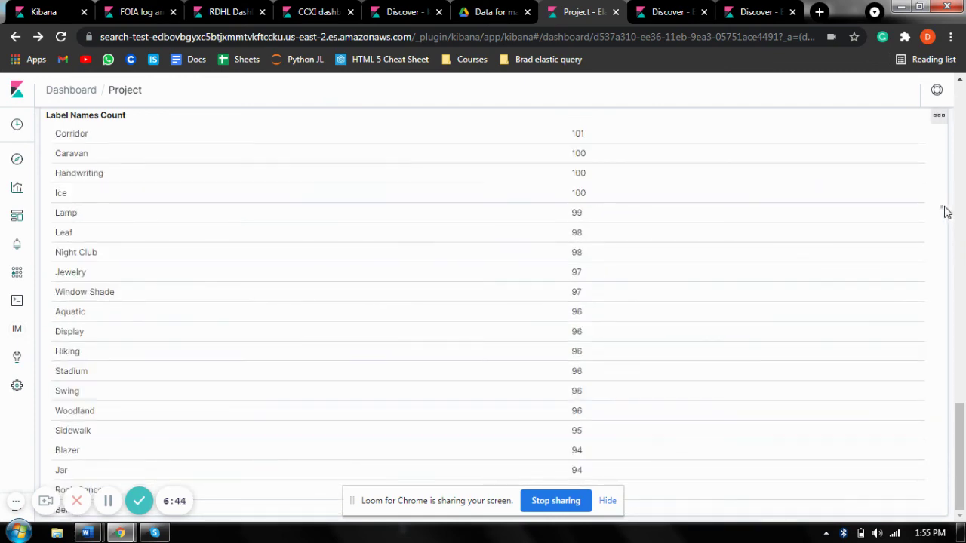
{"action": "left_click_drag", "start_coordinate": [946, 212], "coordinate": [946, 134]}
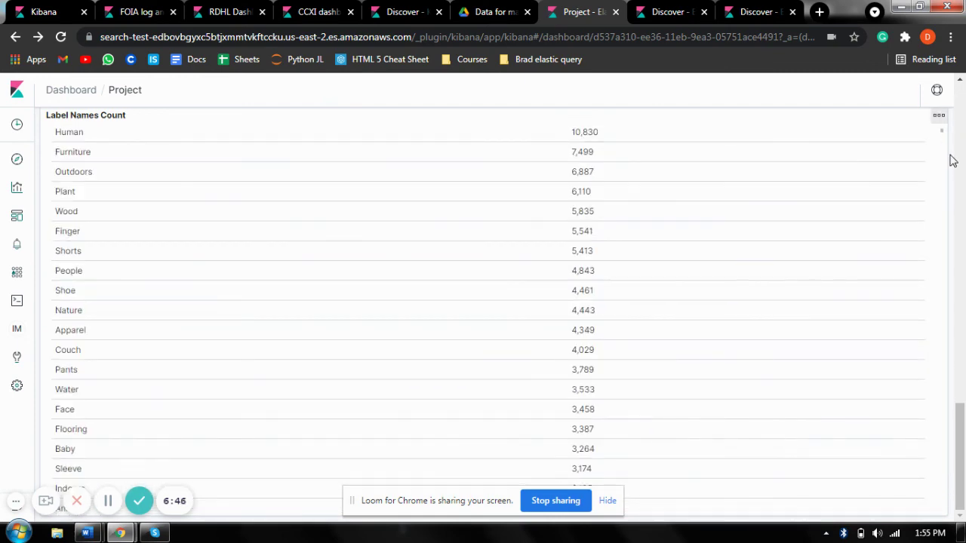